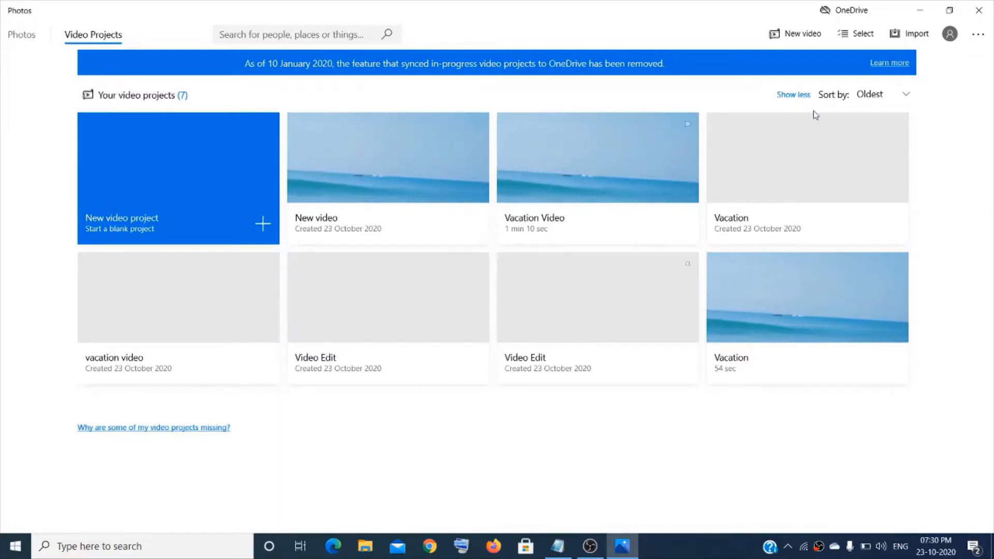
click(900, 94)
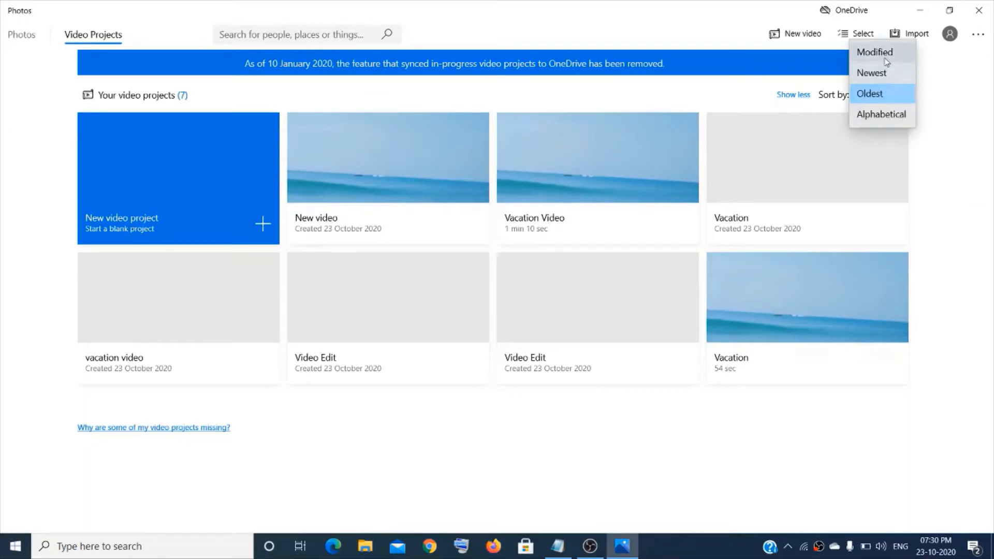
click(933, 170)
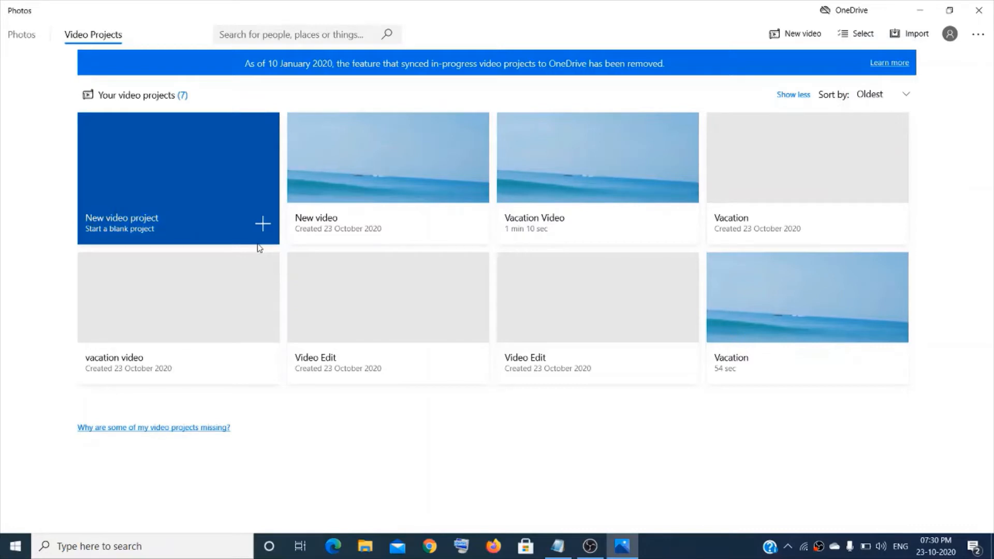
Create a new blank video project named Vacation
click(262, 225)
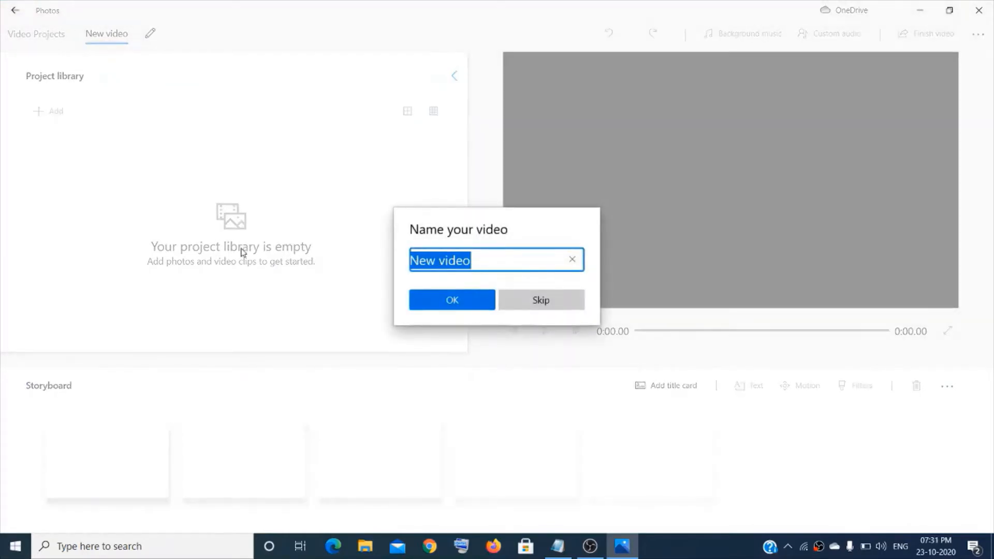
text(Vacation)
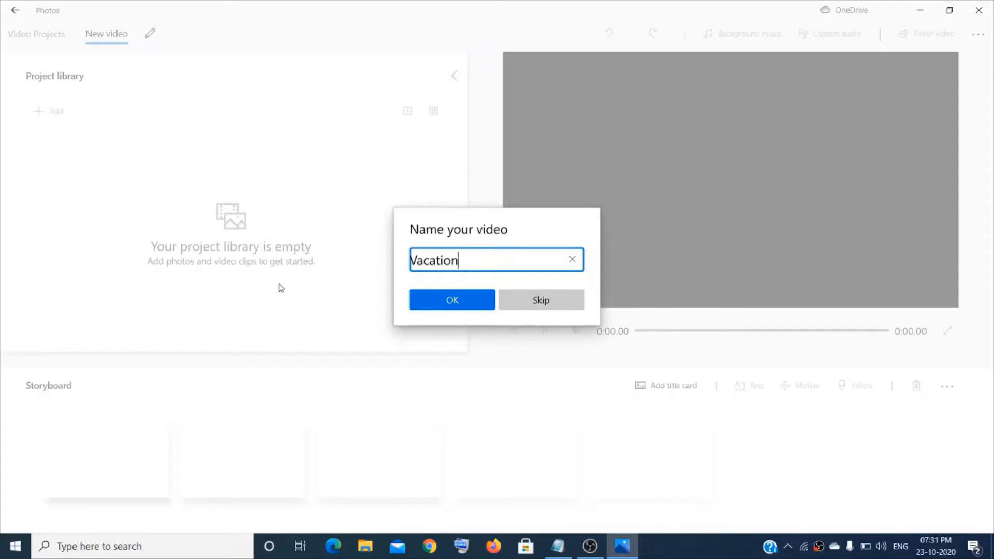
click(450, 299)
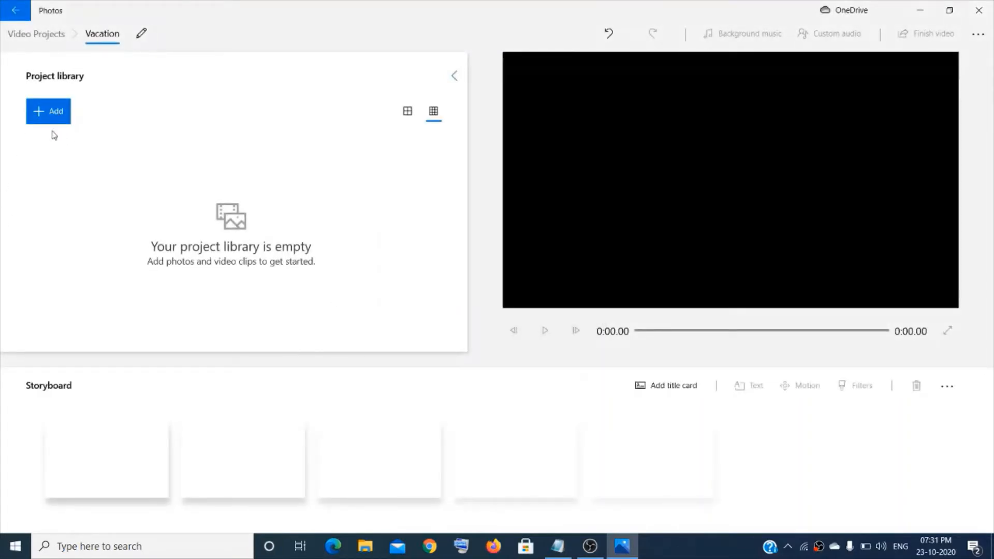
Add the video files 1, 2, 3 and 4 from the Desktop folder to the project library
click(53, 112)
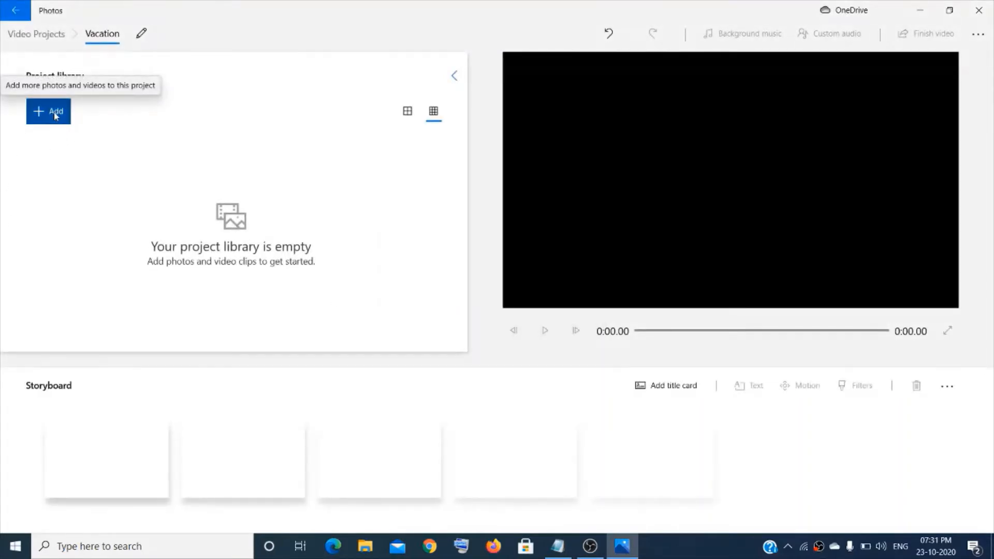
click(50, 140)
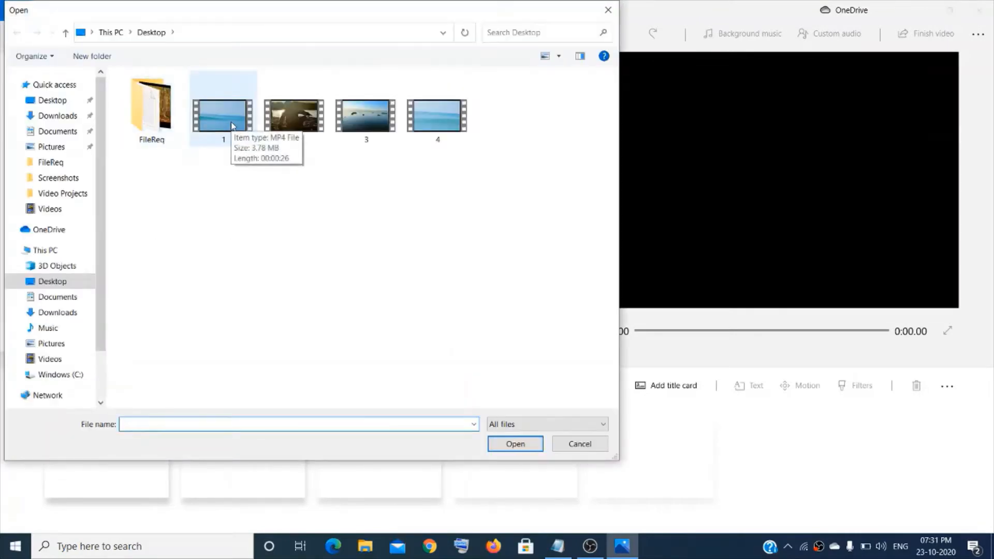
click(232, 126)
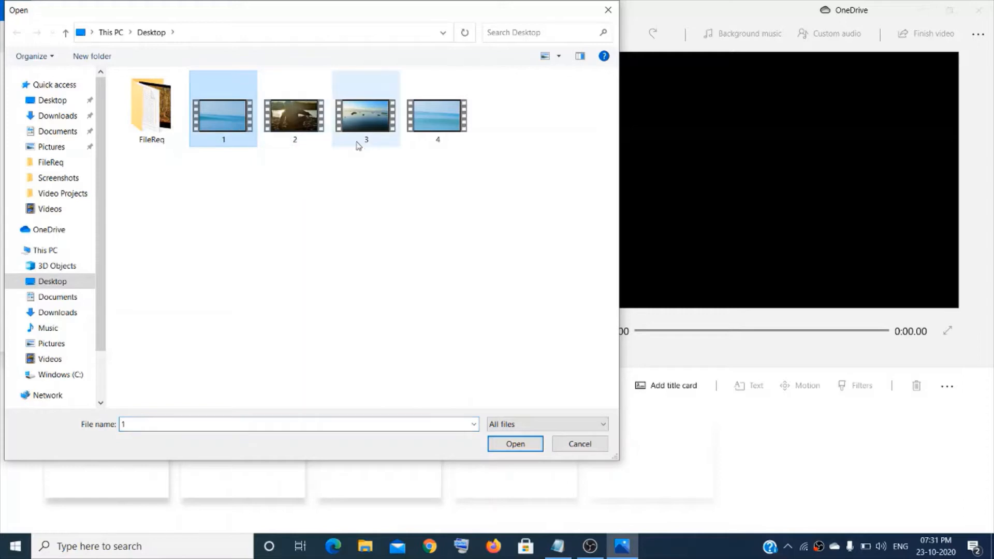
ctrl+click(283, 124)
ctrl+click(363, 127)
ctrl+click(426, 128)
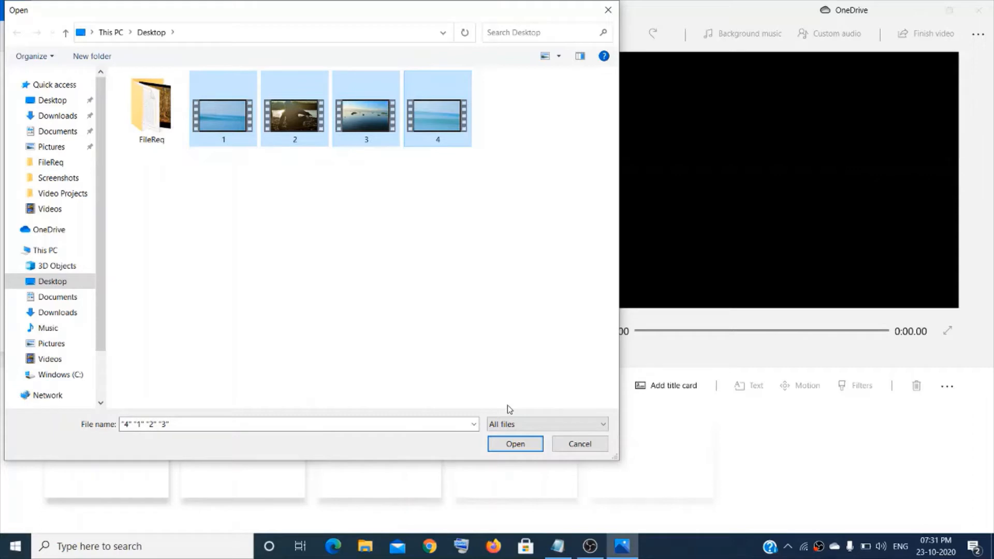
click(222, 119)
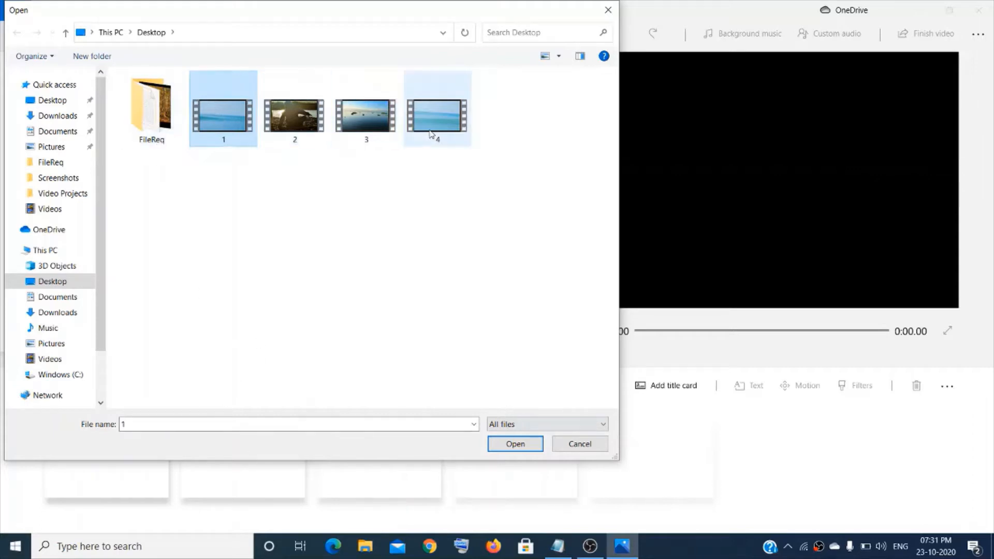
click(450, 125)
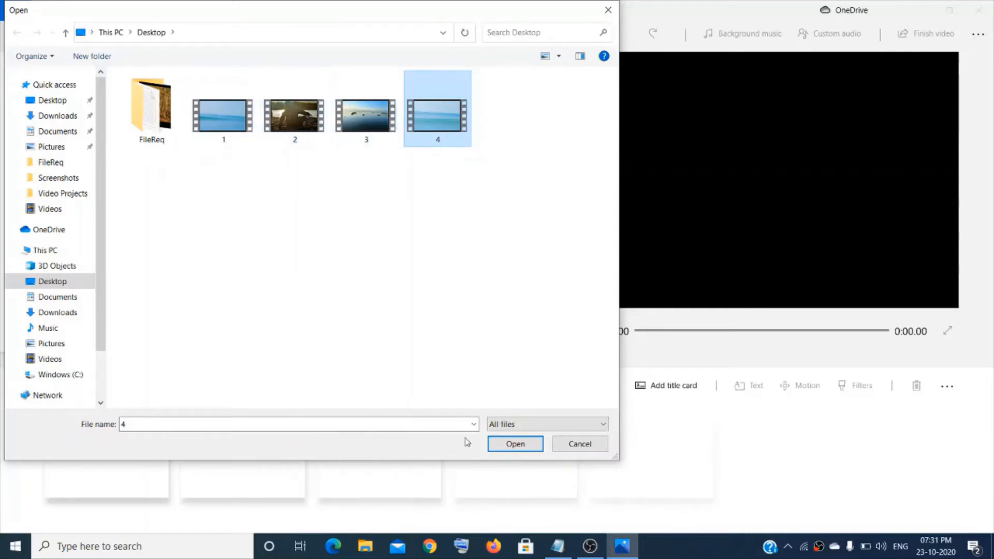
click(226, 130)
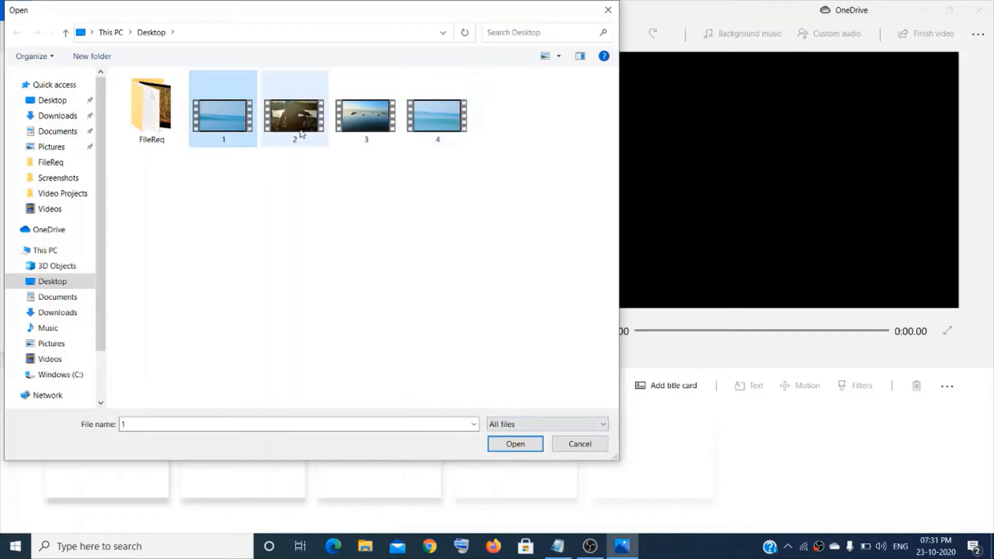
ctrl+click(301, 131)
ctrl+click(376, 129)
ctrl+click(437, 122)
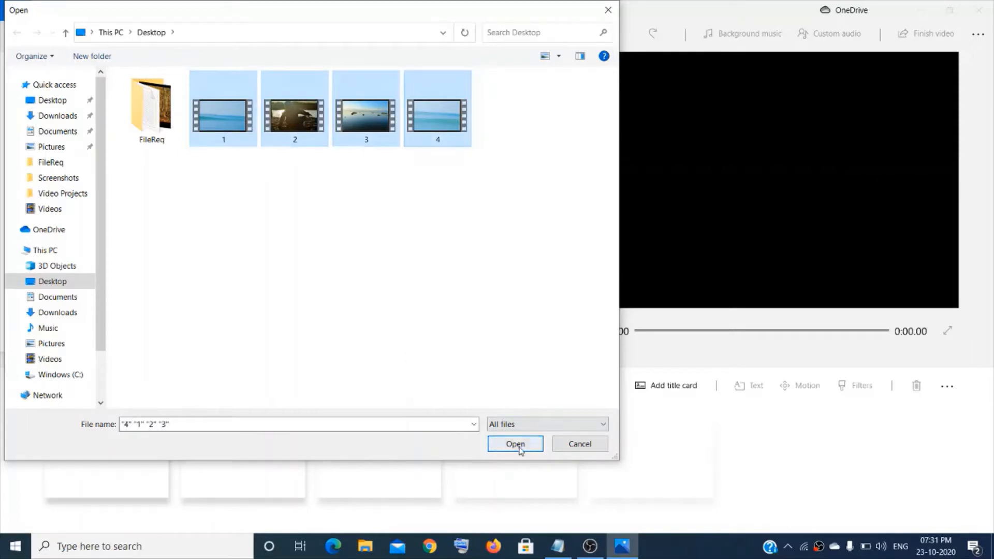
click(515, 444)
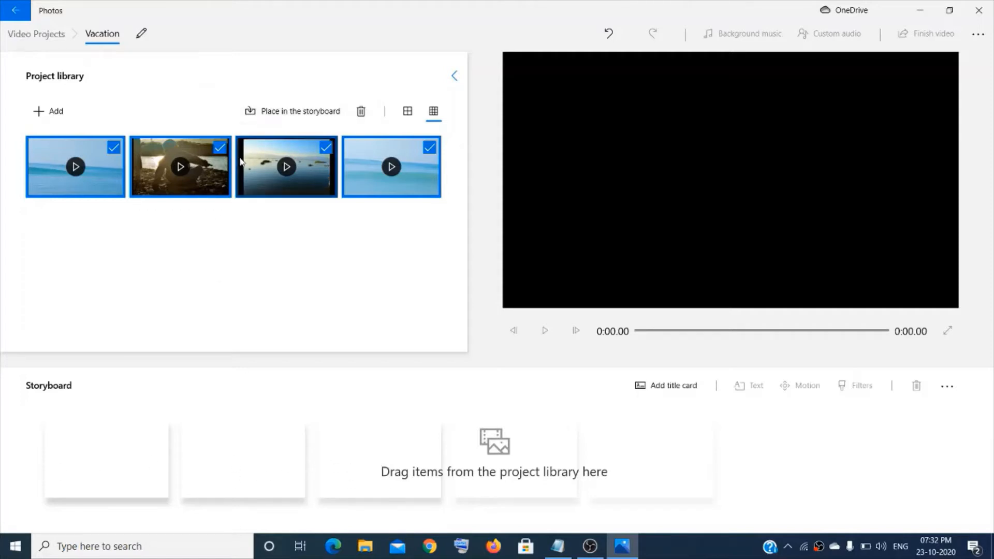
Place all four library clips in the storyboard and move the 12.05-second clip to the first position
drag(241, 158, 237, 481)
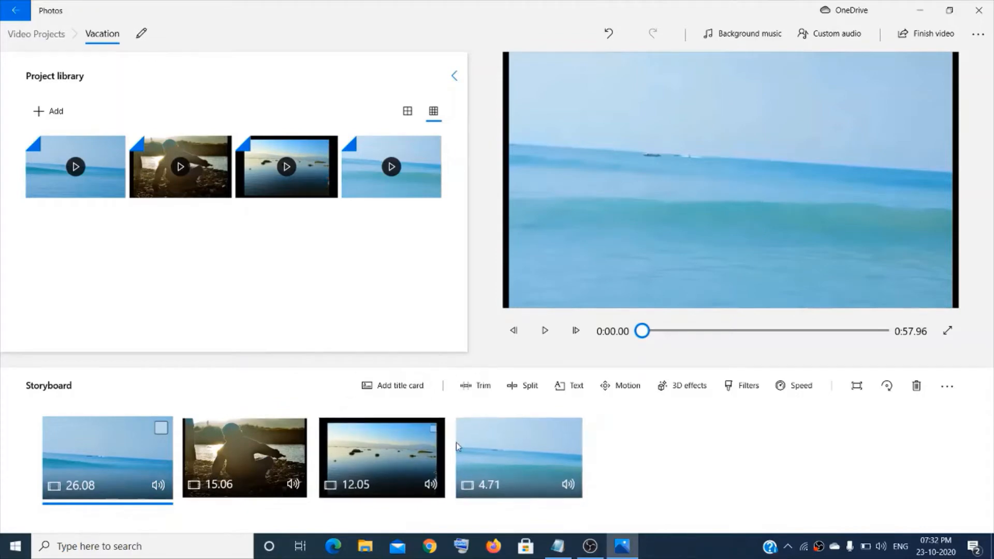
drag(390, 454, 248, 452)
drag(559, 462, 430, 460)
drag(161, 473, 92, 468)
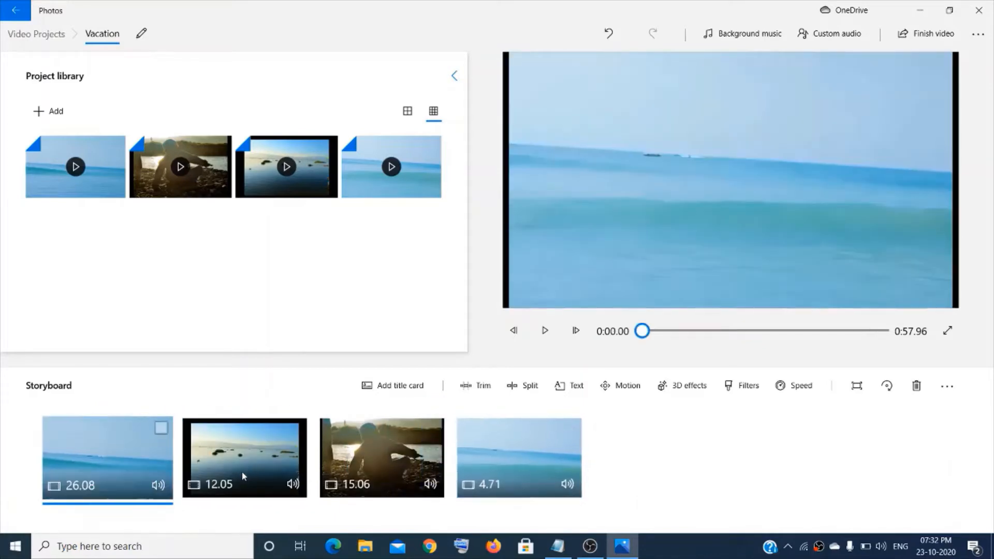
drag(242, 457, 72, 456)
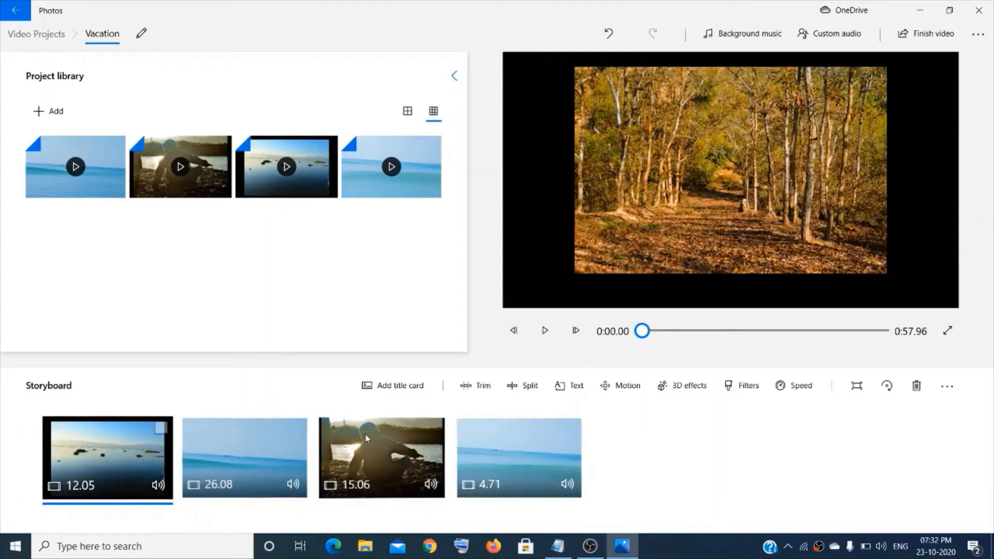
Add a title card at the start of the storyboard and choose the coral swatch as its background
click(409, 395)
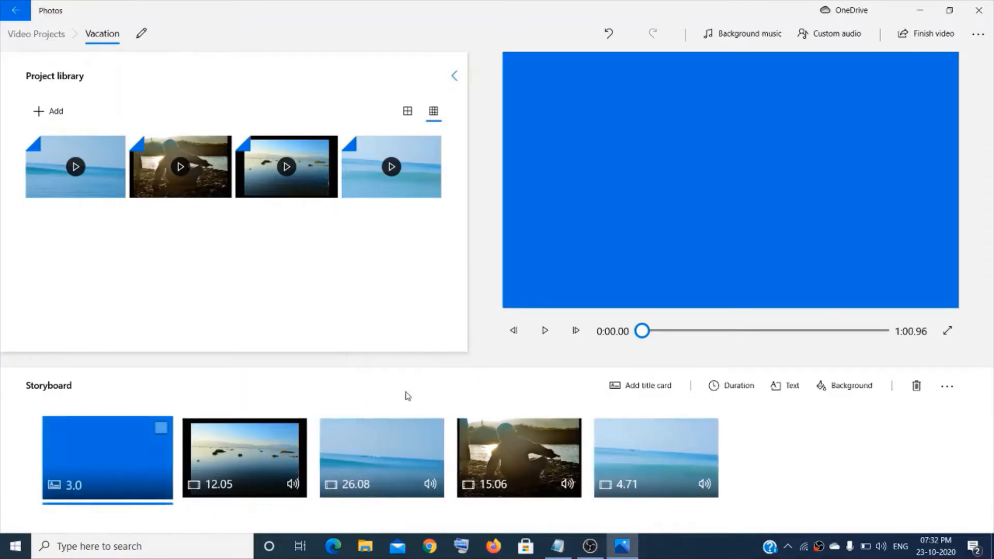
click(855, 389)
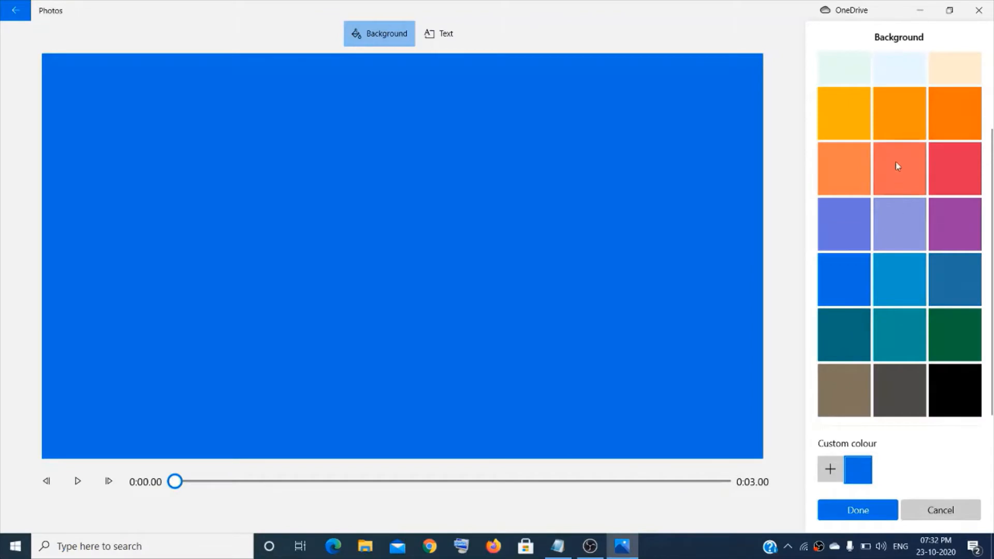
click(891, 123)
click(950, 133)
click(914, 153)
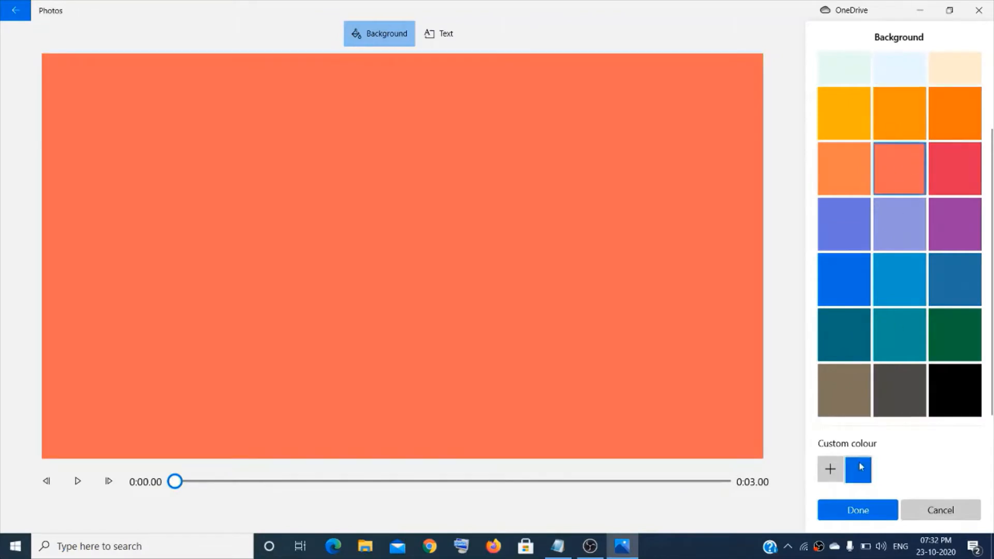
click(840, 471)
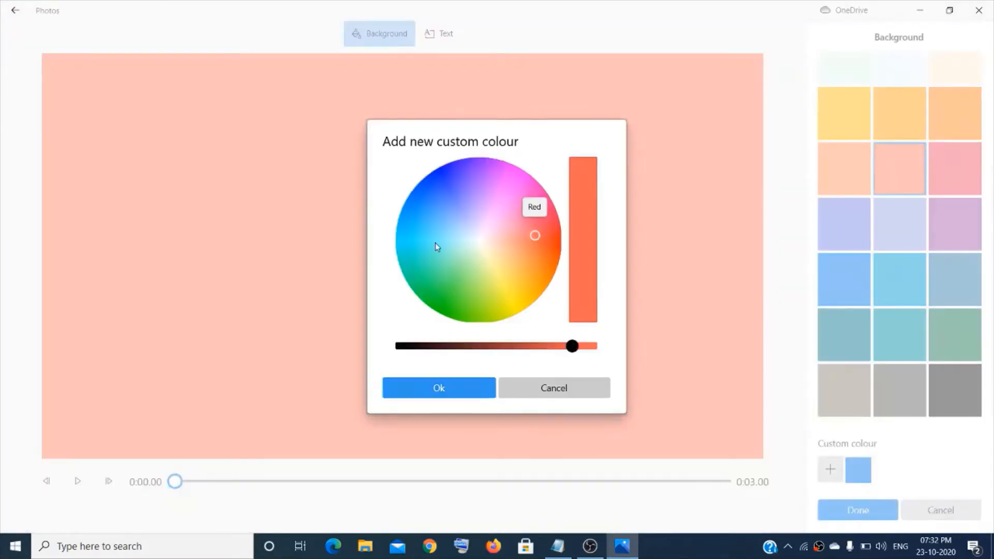
click(574, 391)
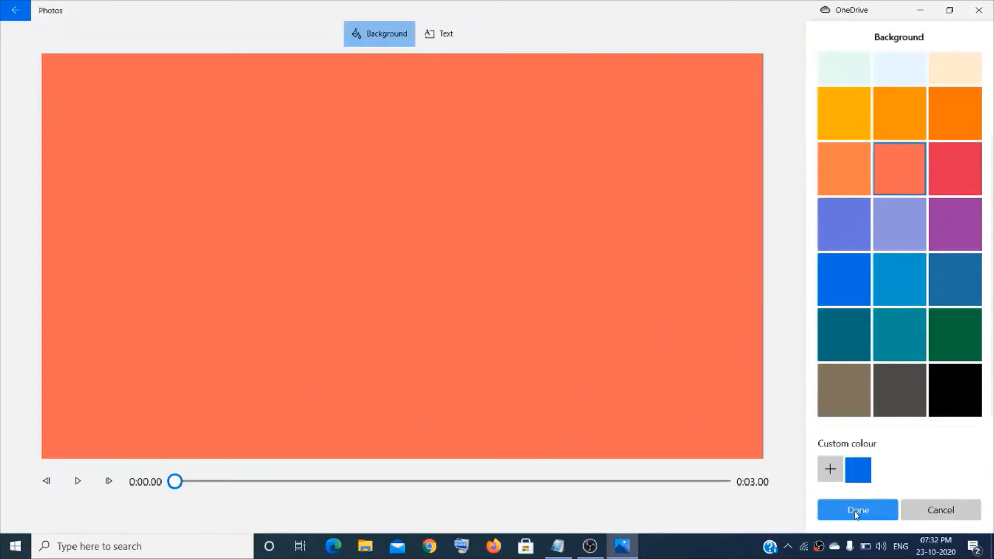
Enter Vacation as the title card's text in the Simple style and apply the card's changes
click(450, 39)
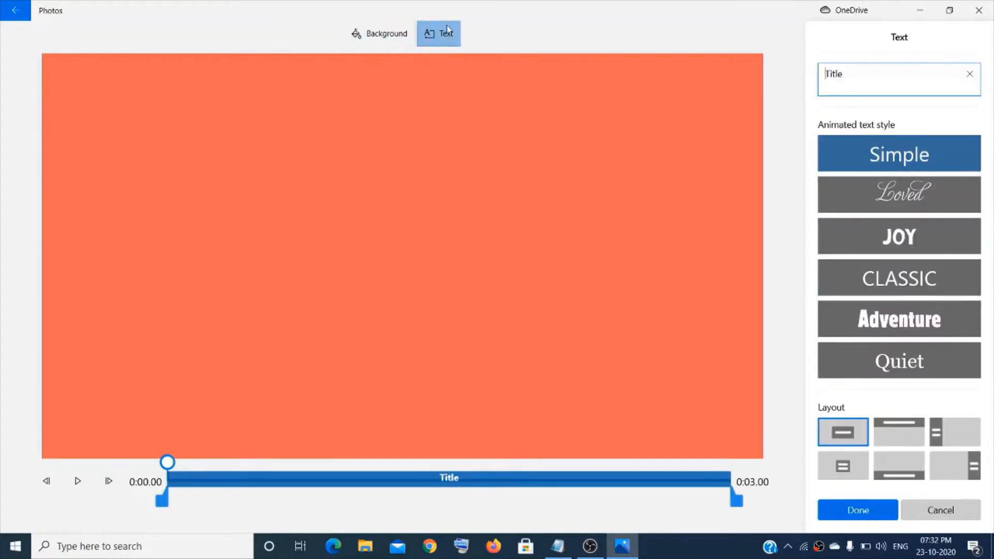
double_click(842, 83)
text(Vacat)
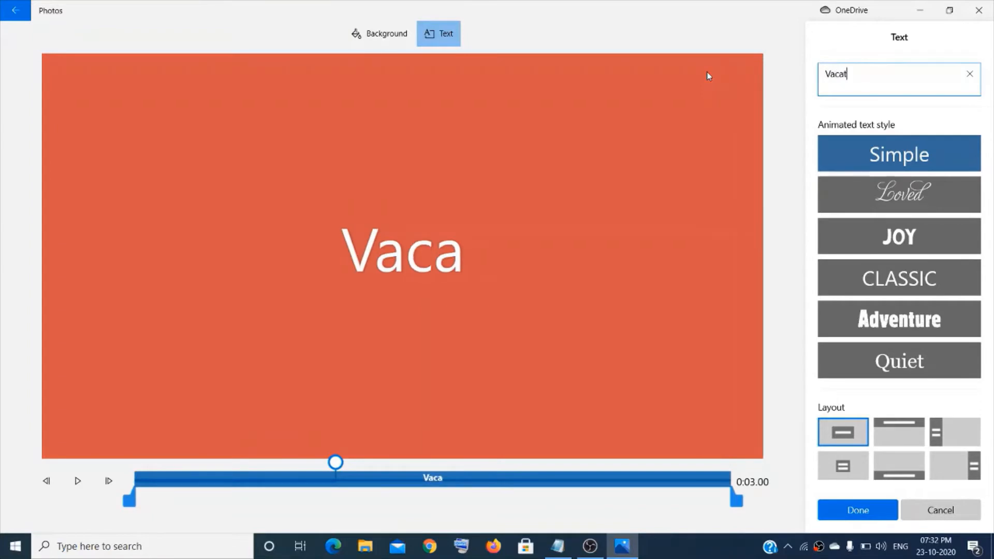
text(ion)
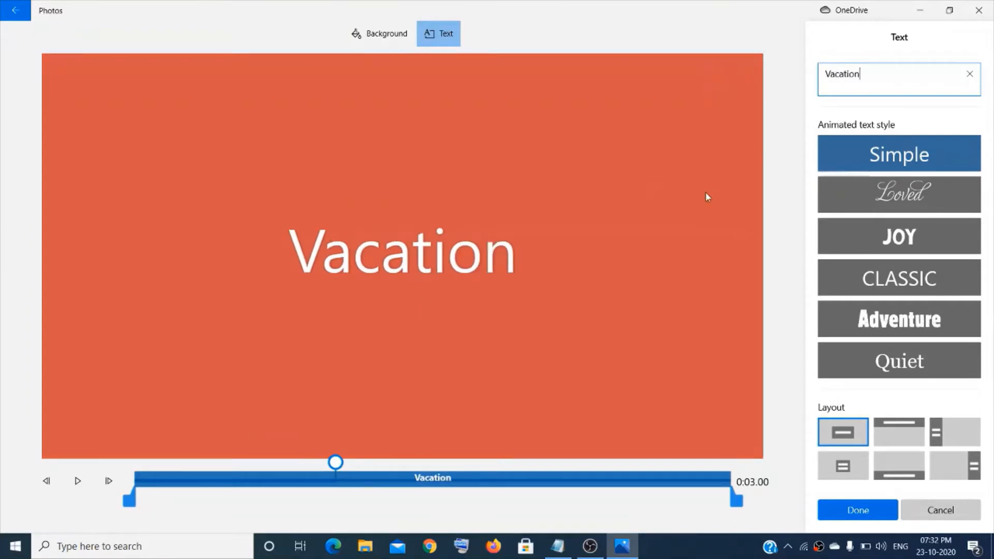
drag(737, 505, 792, 501)
click(855, 512)
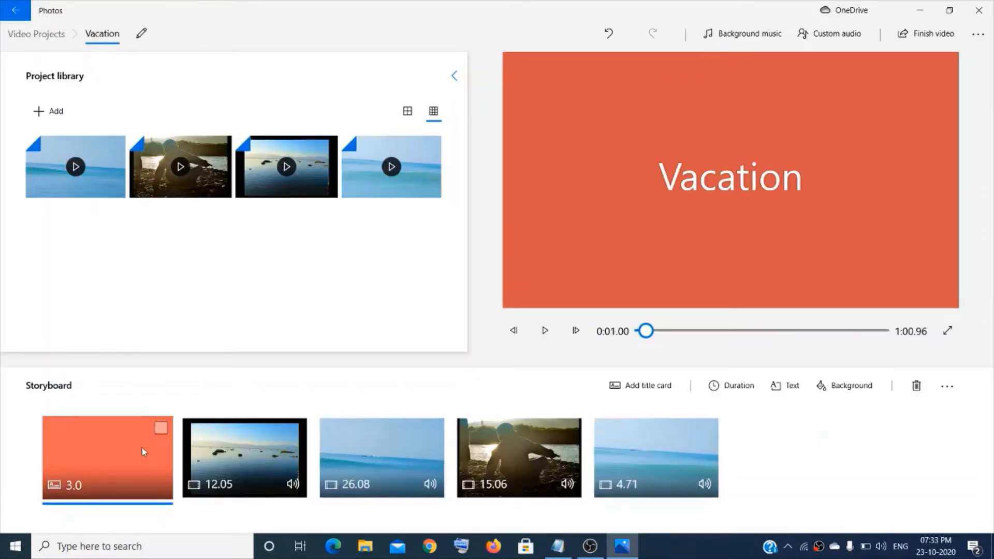
Trim the end of the 12.05-second clip so its length is about 8.73 seconds
click(297, 429)
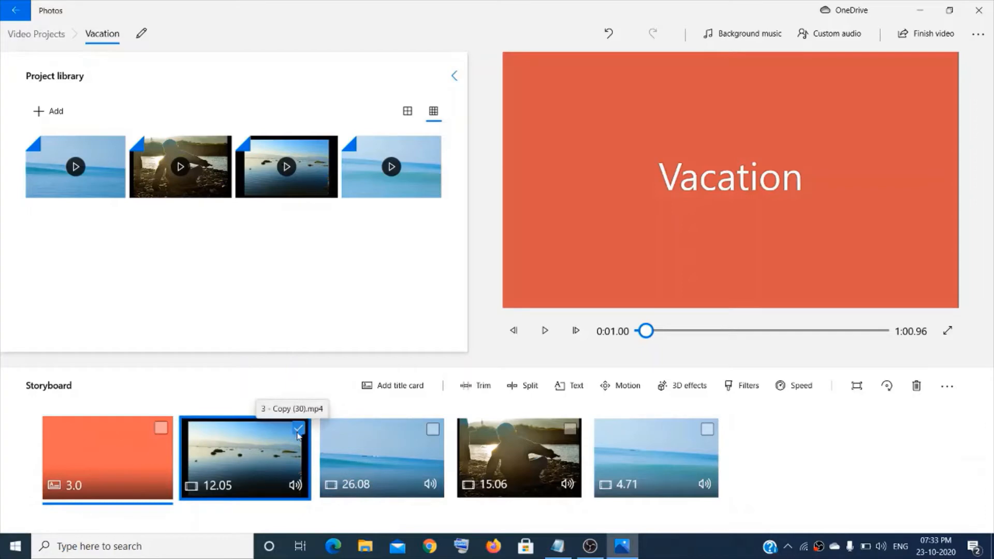
click(480, 386)
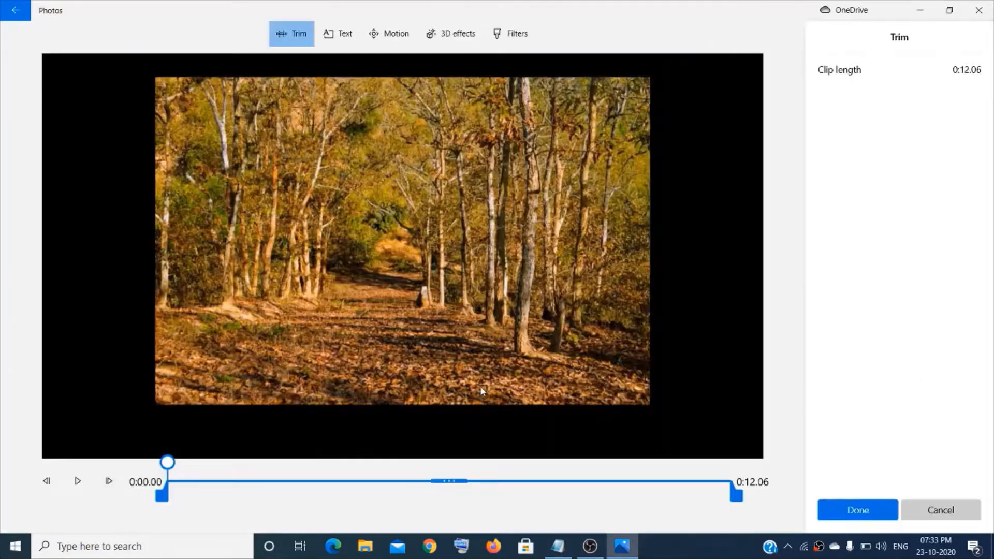
drag(738, 495, 583, 500)
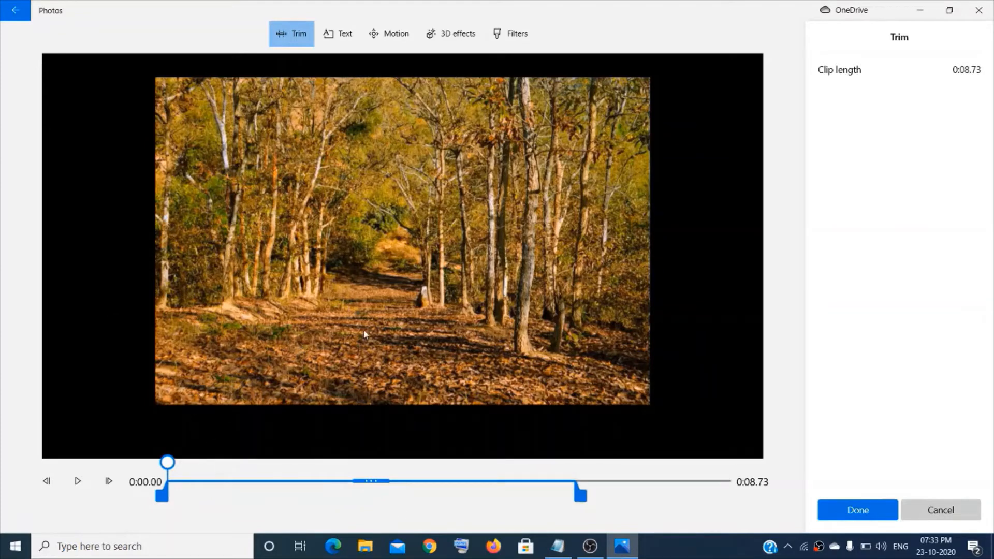
click(859, 512)
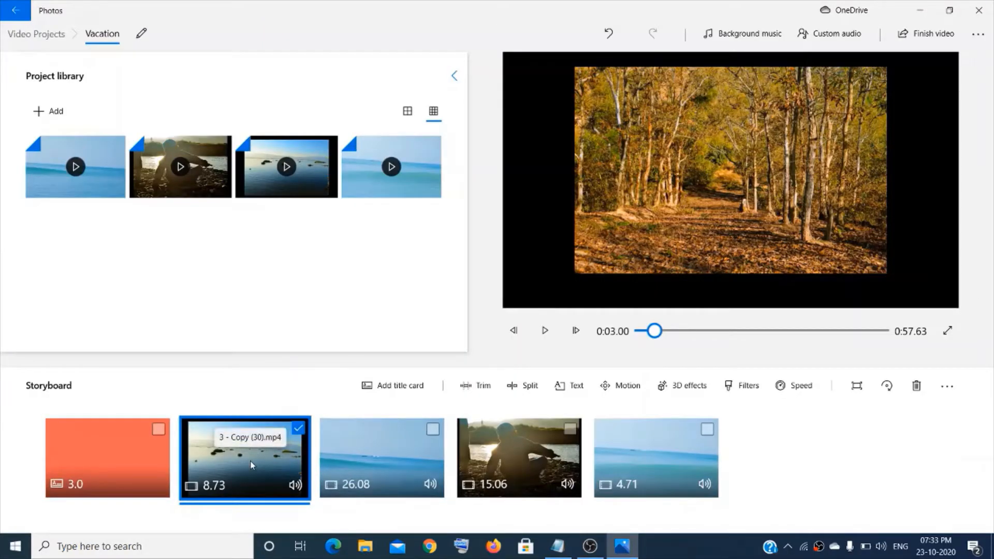
Split the 26.08-second sea clip into two clips at about 0:11.60
click(425, 433)
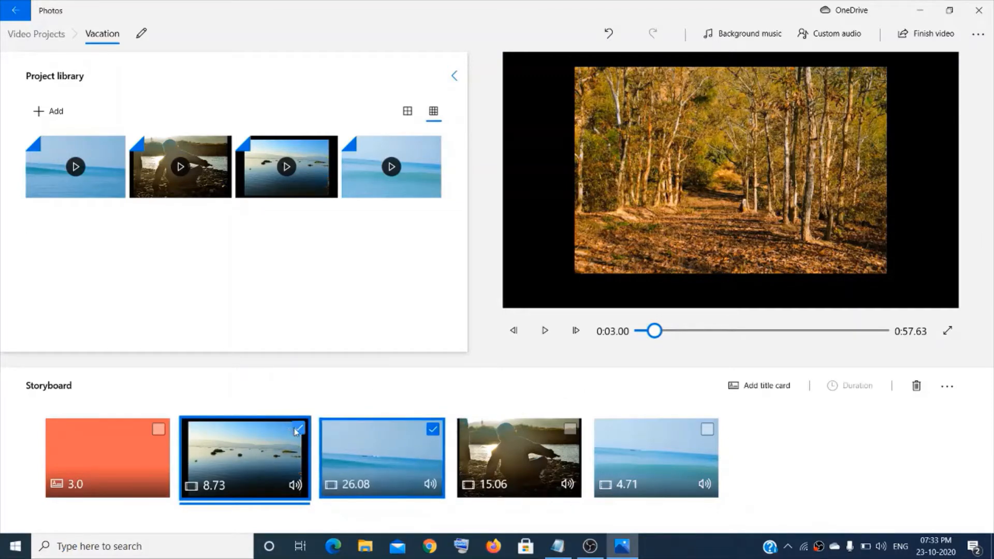
click(422, 439)
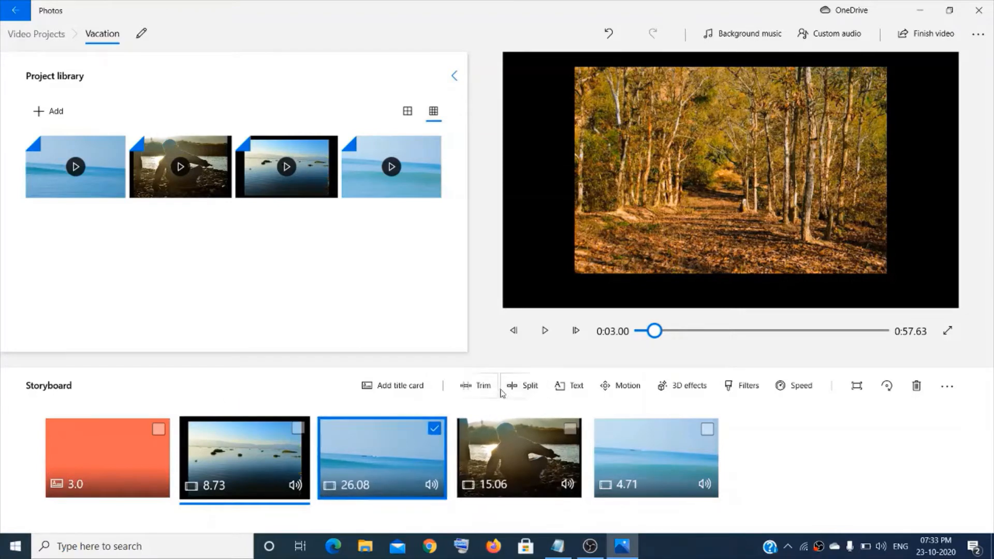
click(529, 386)
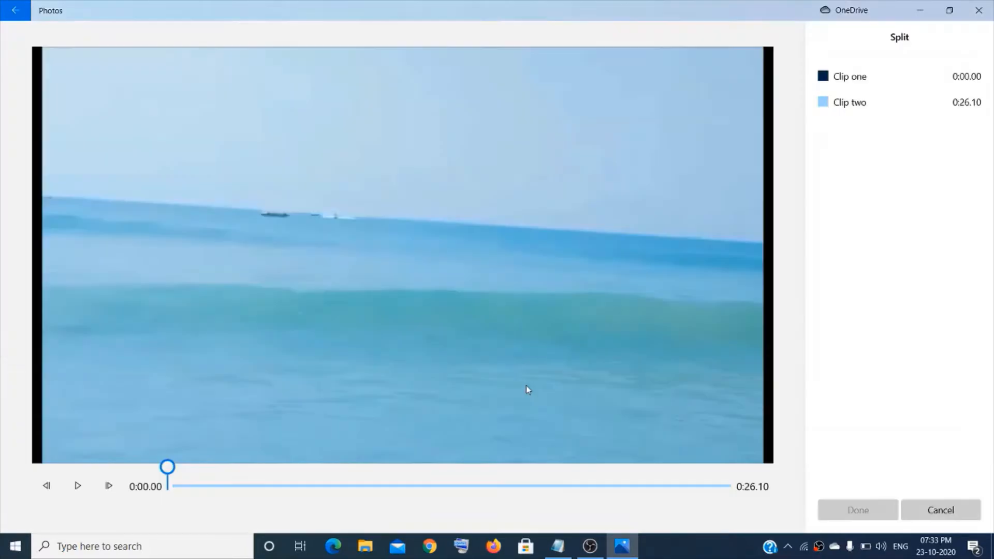
drag(166, 484, 426, 491)
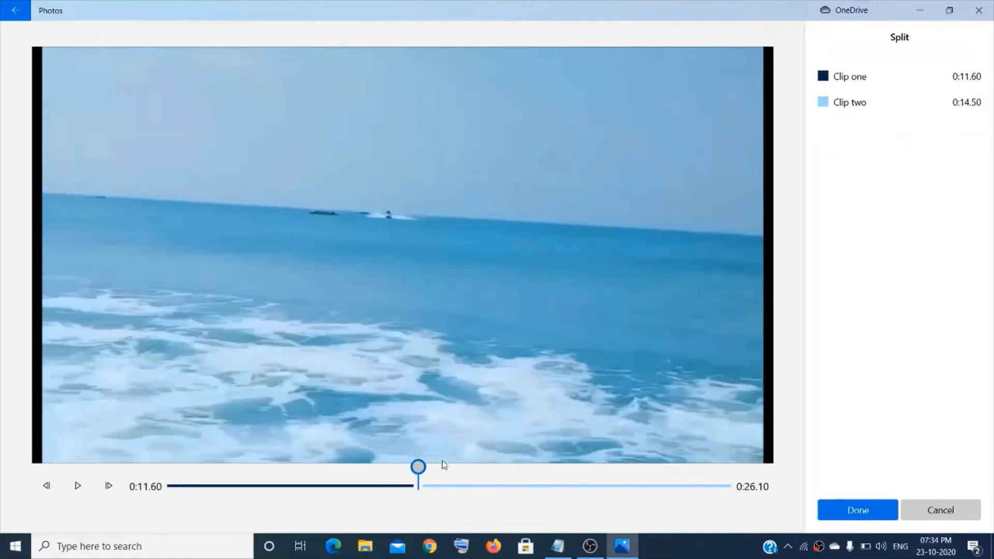
click(858, 514)
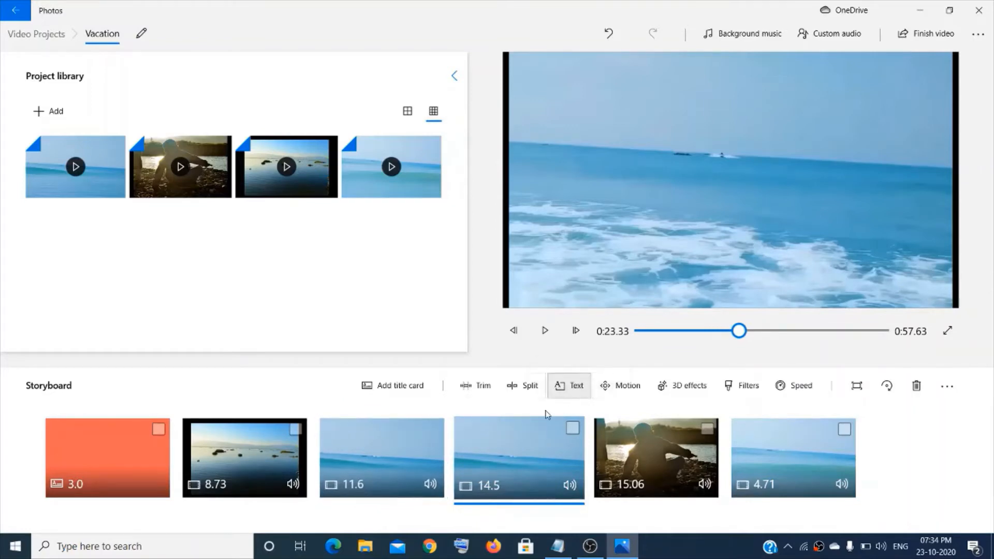
Add the text "Beach Time" to the 11.6-second sea clip
click(426, 447)
click(436, 429)
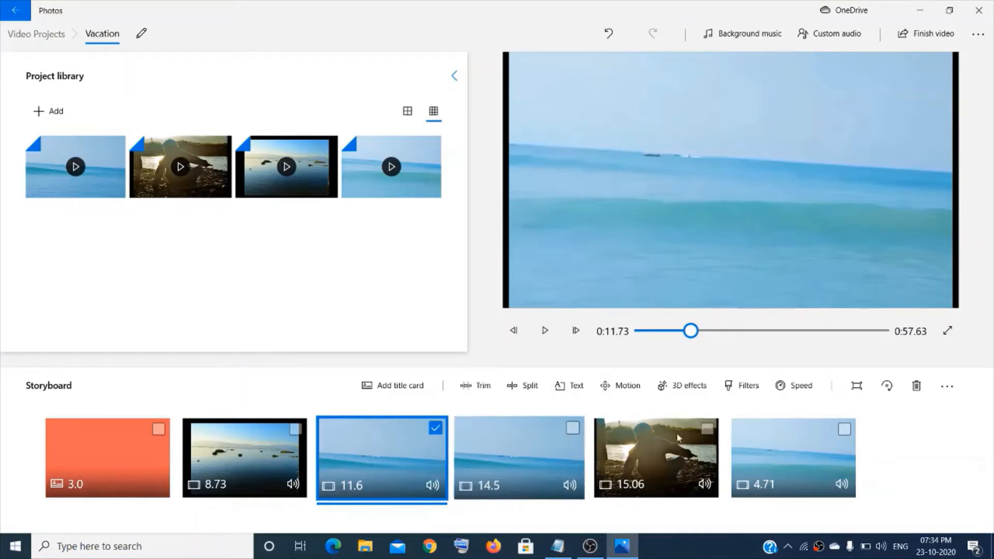
click(577, 387)
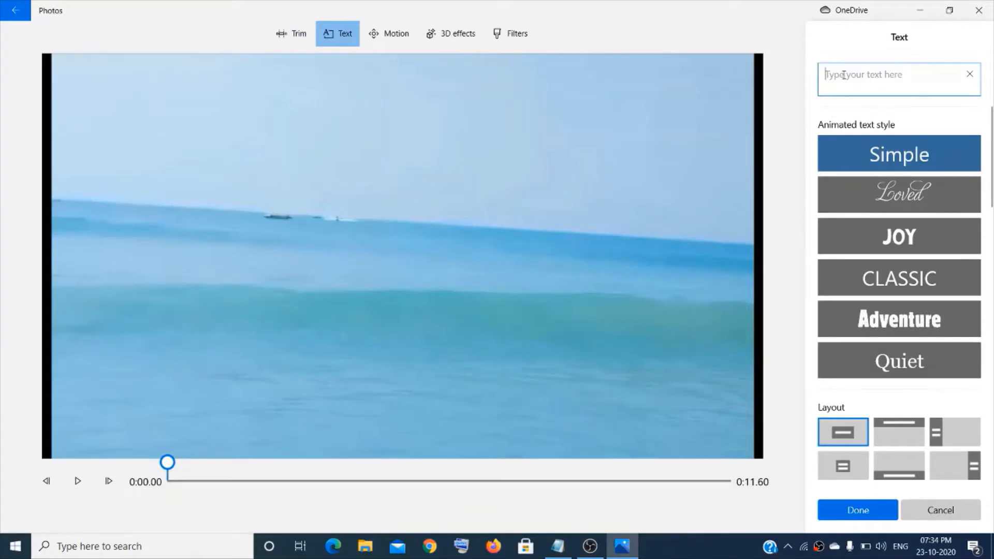
text(Beach)
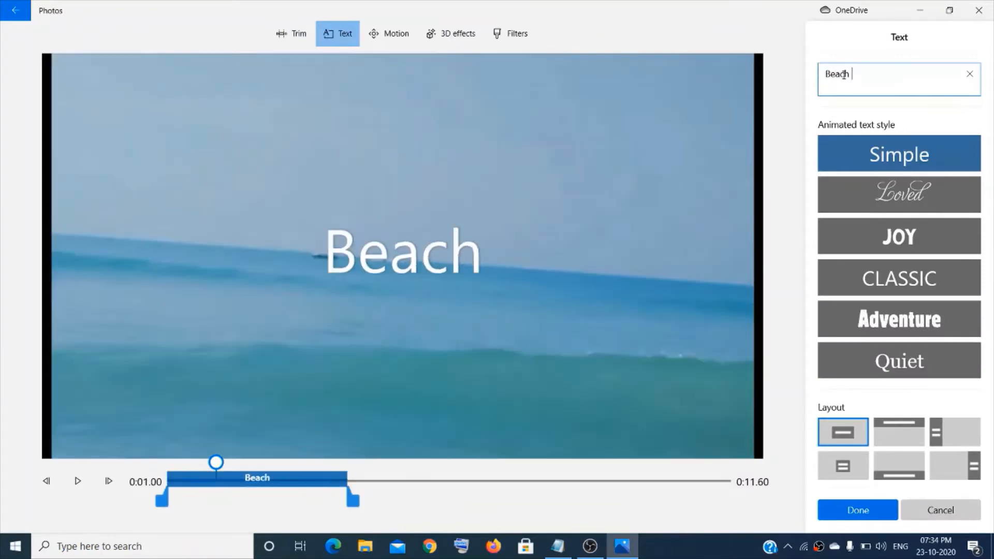
text( Time)
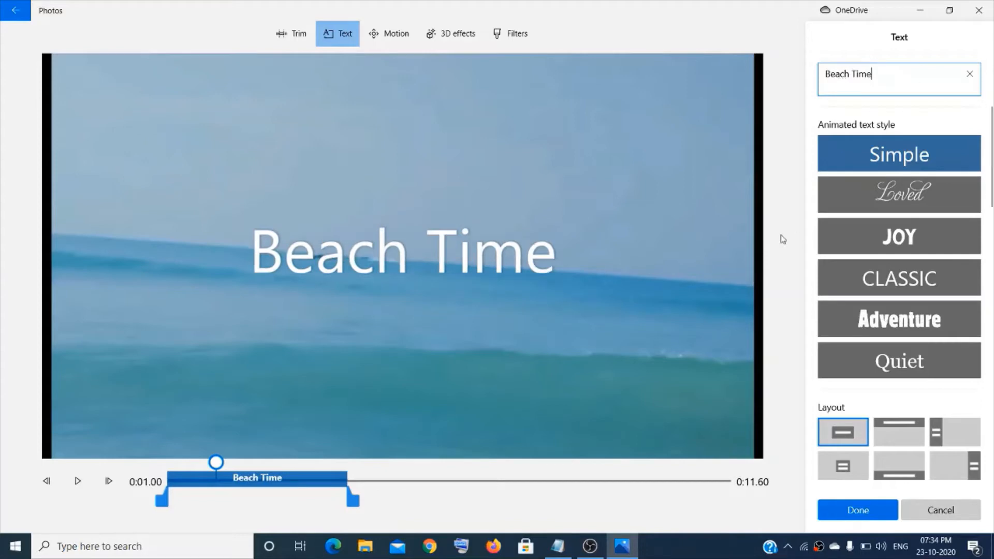
Give the Beach Time text the Adventure style and the Bottom layout
click(903, 195)
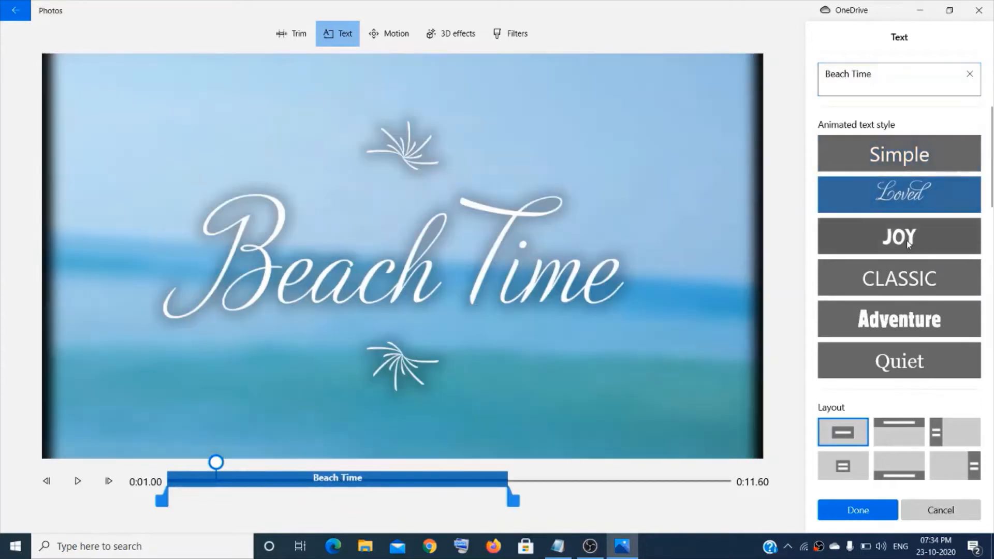
click(907, 239)
click(907, 284)
click(908, 322)
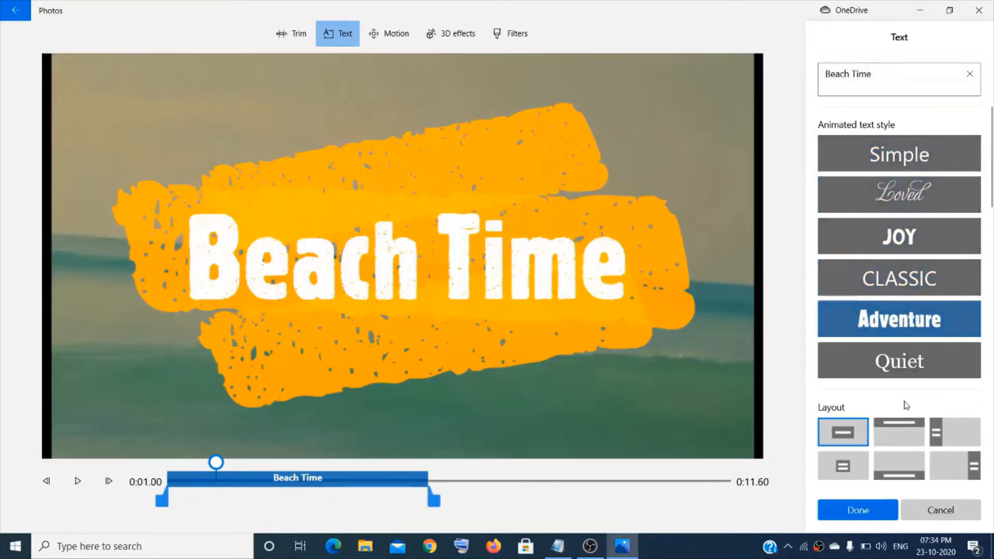
click(896, 472)
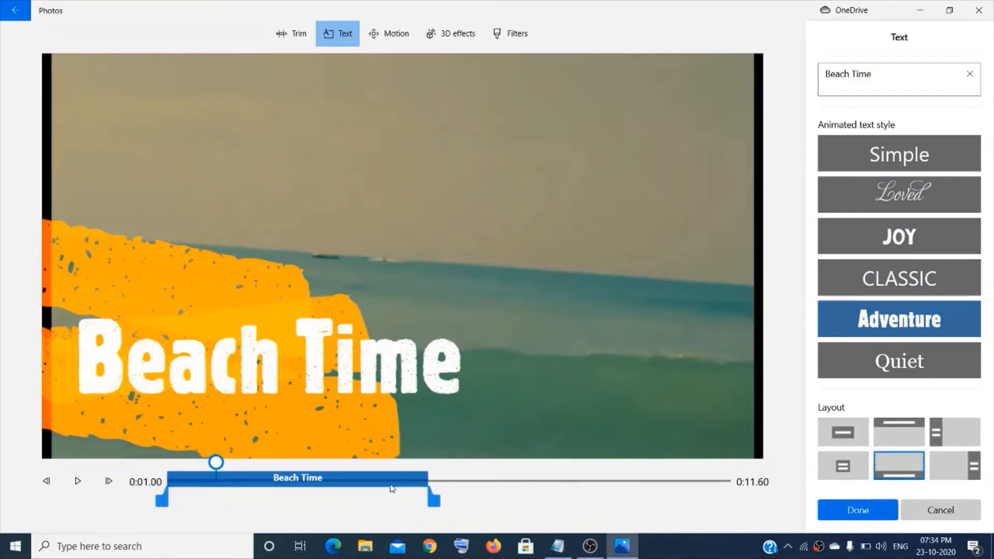
Extend the Beach Time text's display from the clip's start to slightly past its midpoint, and apply the text
drag(392, 489, 338, 480)
drag(435, 503, 509, 505)
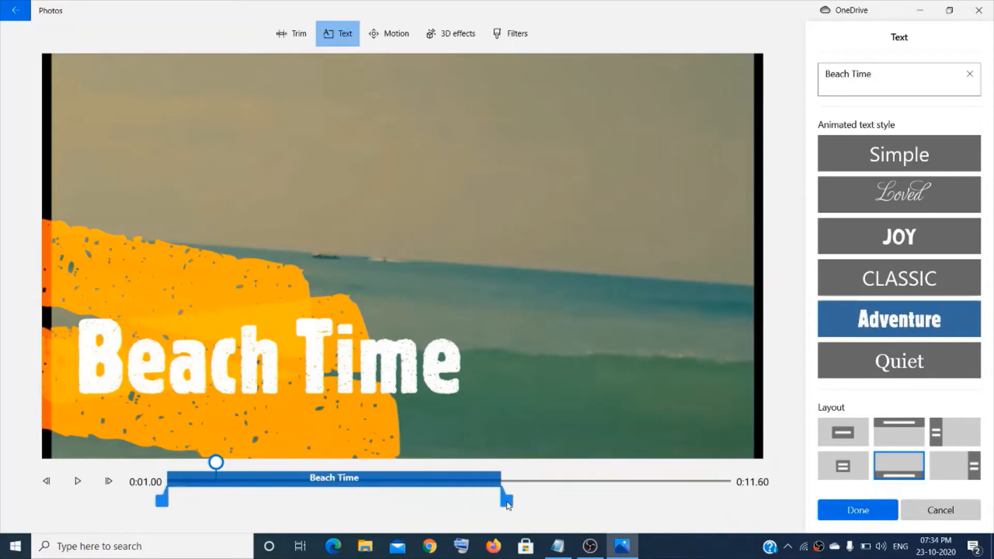
click(858, 511)
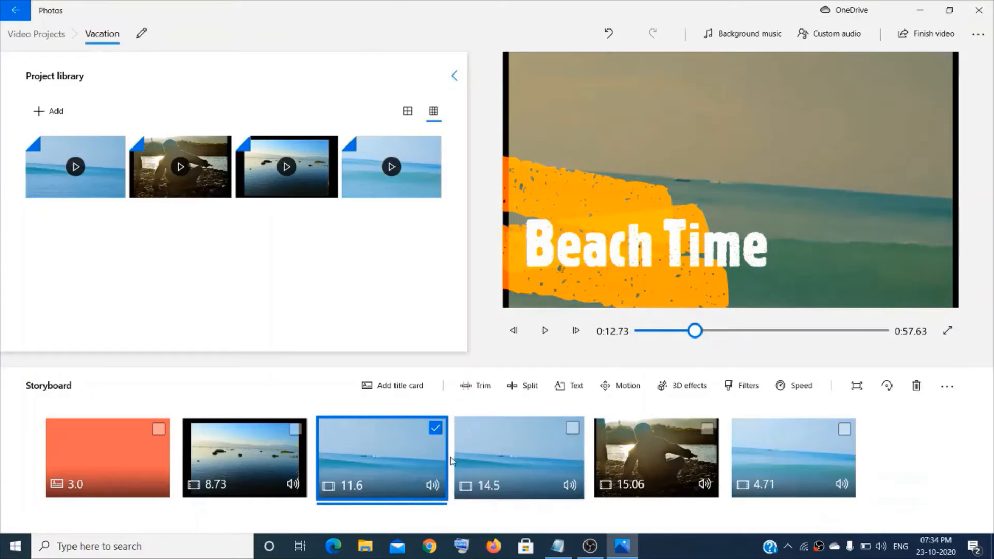
Select only the 14.5-second sea clip and add the text "Happy Hours" to it
click(572, 428)
click(434, 429)
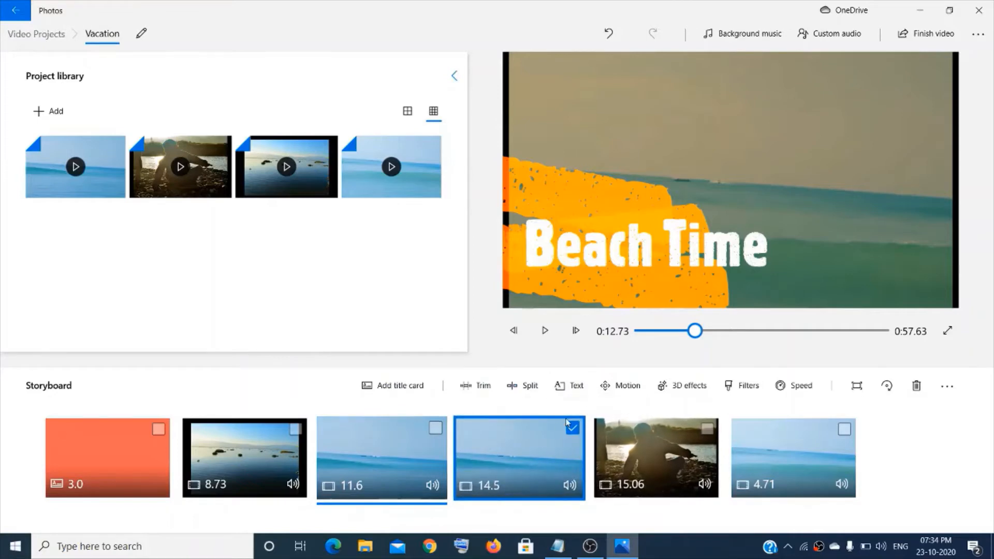
click(578, 389)
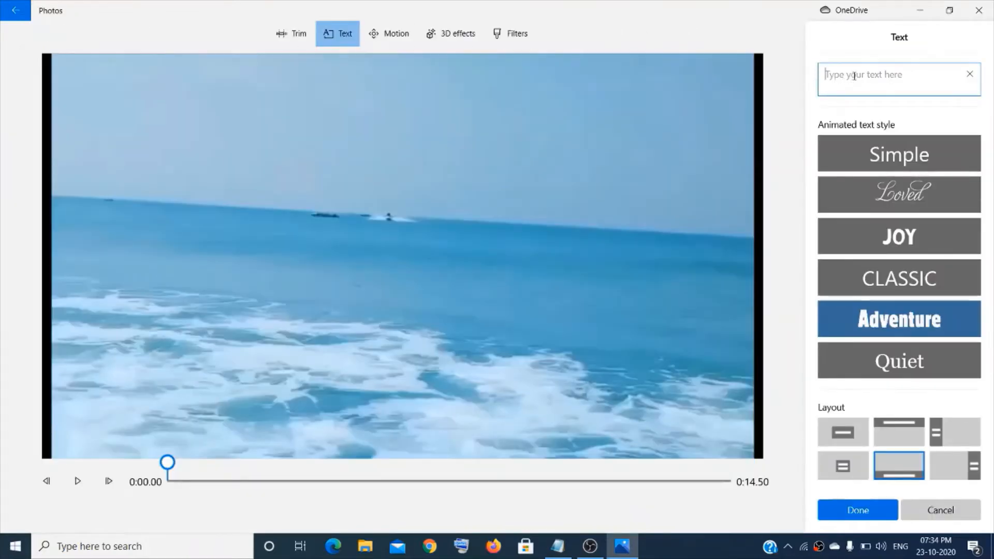
text(happy)
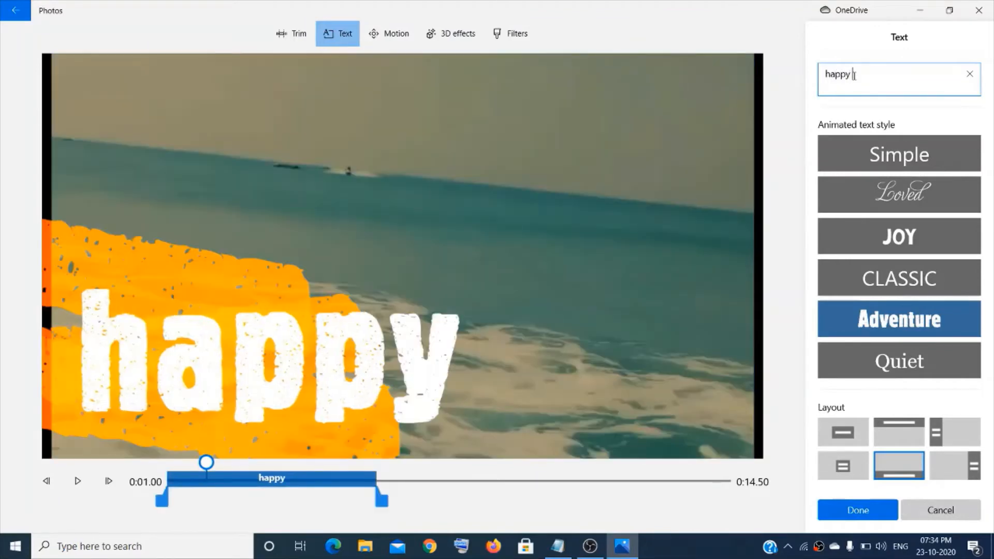
text( Hours)
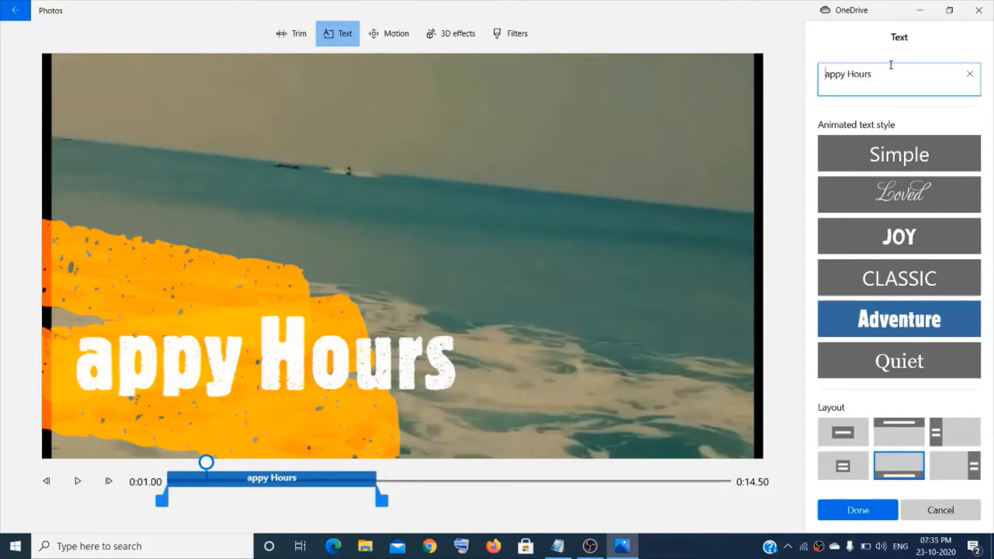
text(H)
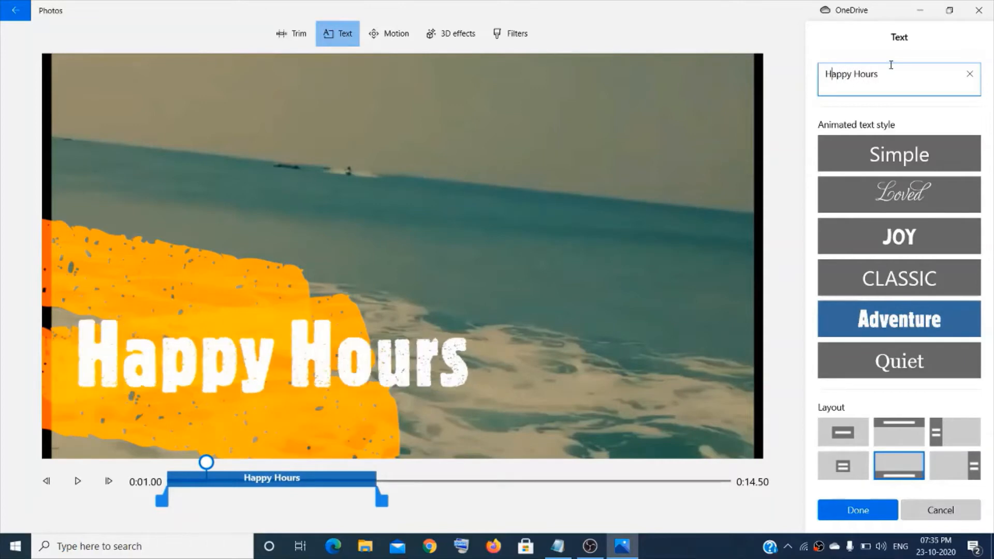
Try the right-aligned layout with the Quiet, Fresh and poetry styles on the Happy Hours text
click(860, 475)
click(956, 466)
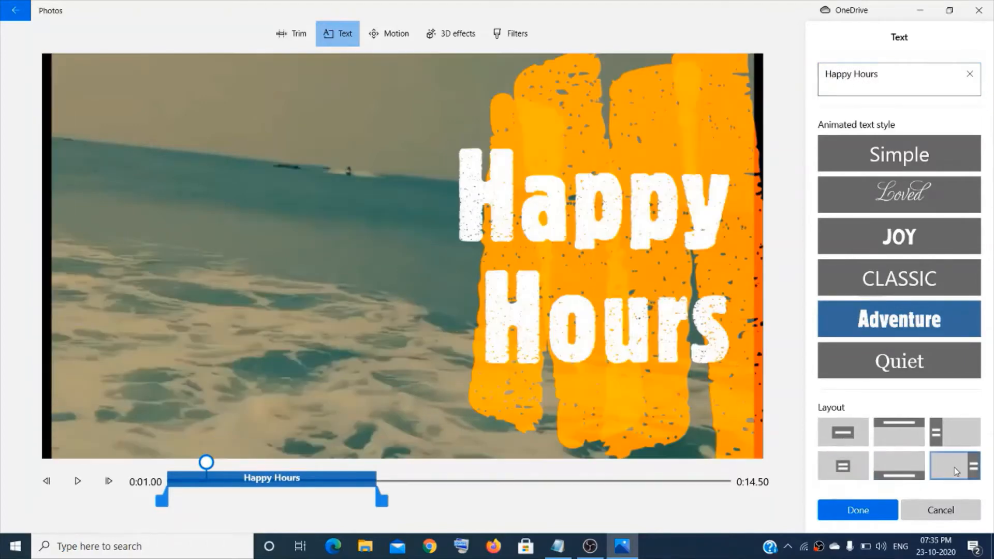
click(862, 359)
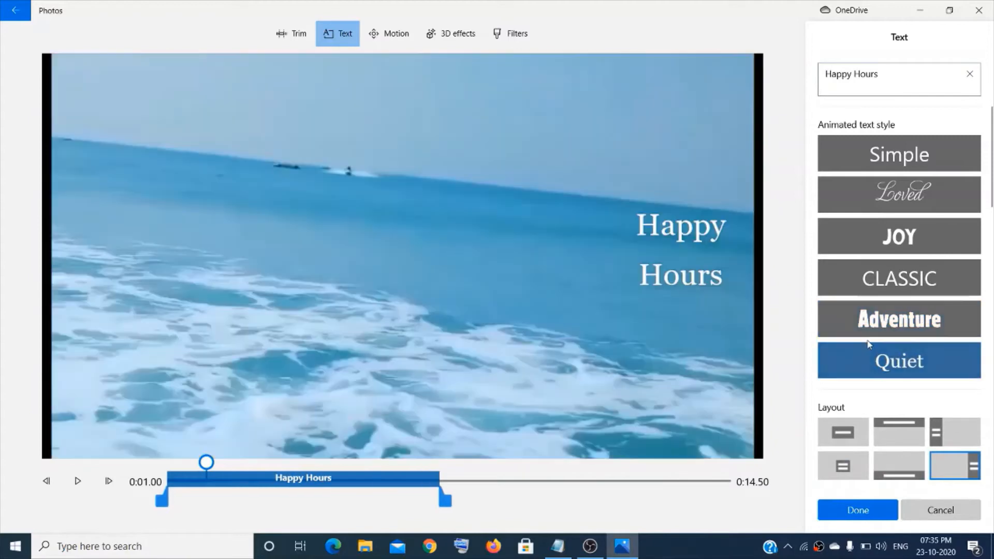
click(888, 279)
scroll(889, 280, down, 5)
click(891, 273)
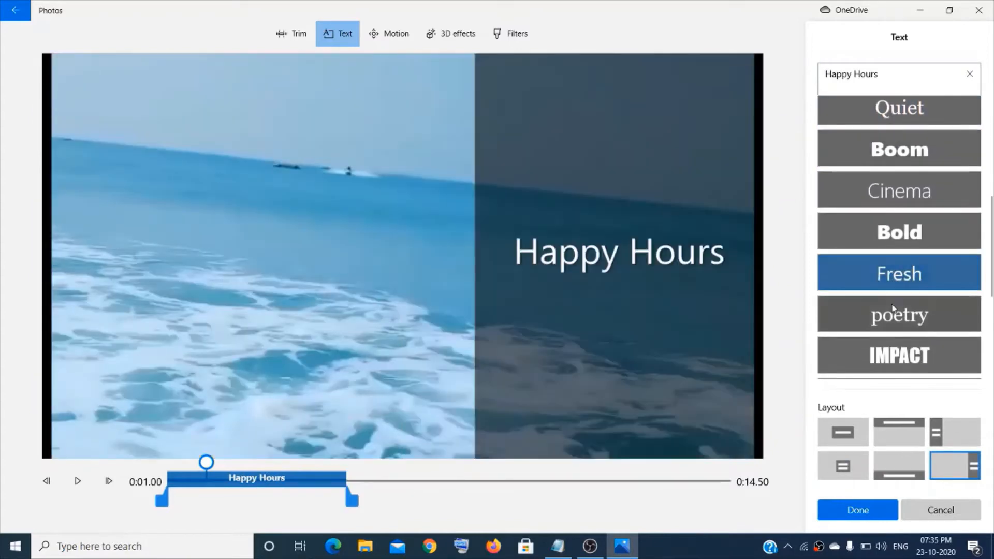
click(894, 315)
click(893, 273)
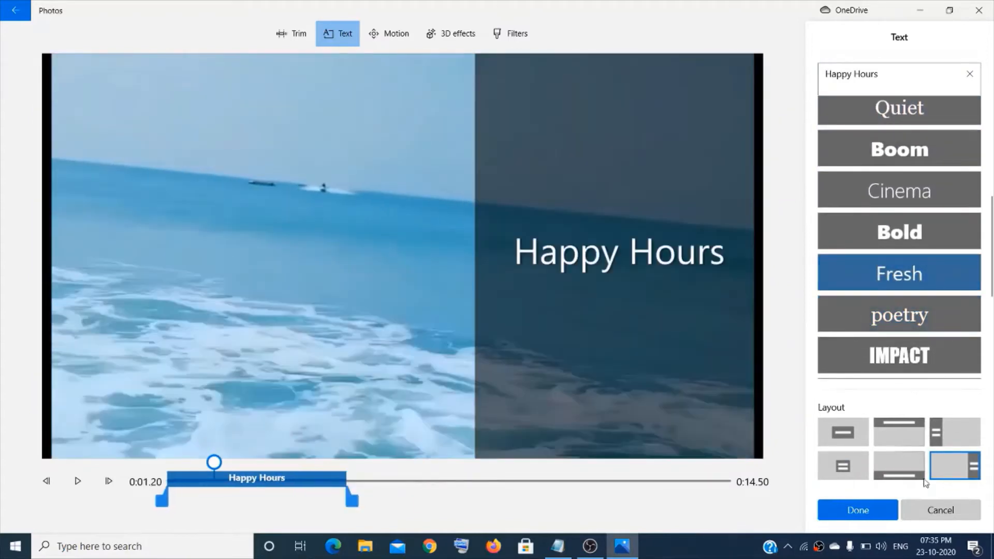
Set the Happy Hours text to the Bottom layout and poetry style, and shift its time range to around the clip's middle
click(899, 476)
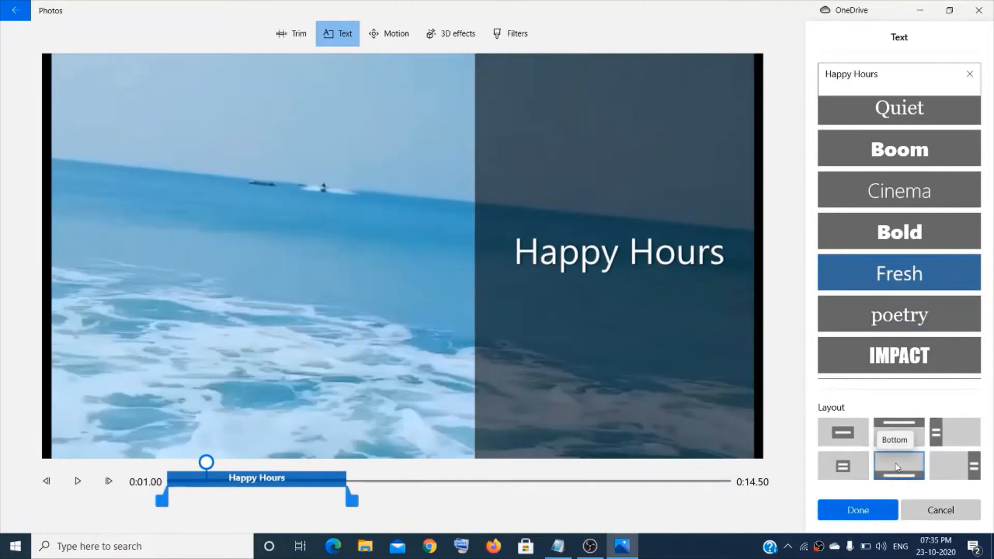
click(966, 439)
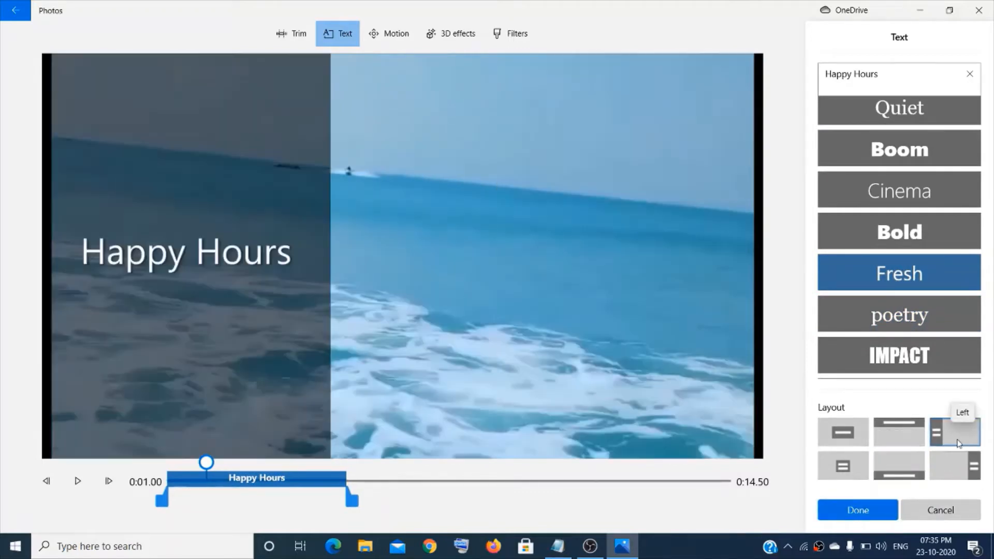
click(907, 469)
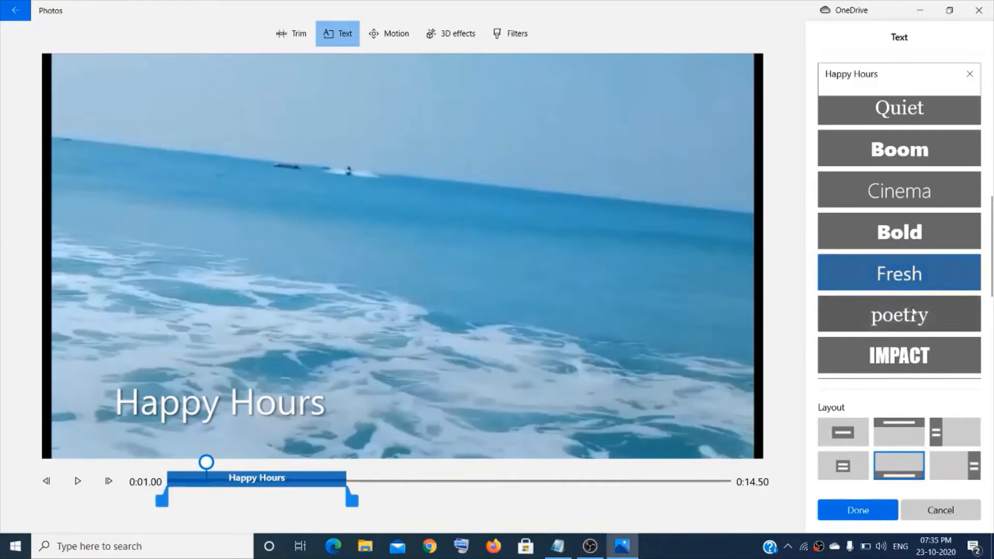
click(913, 316)
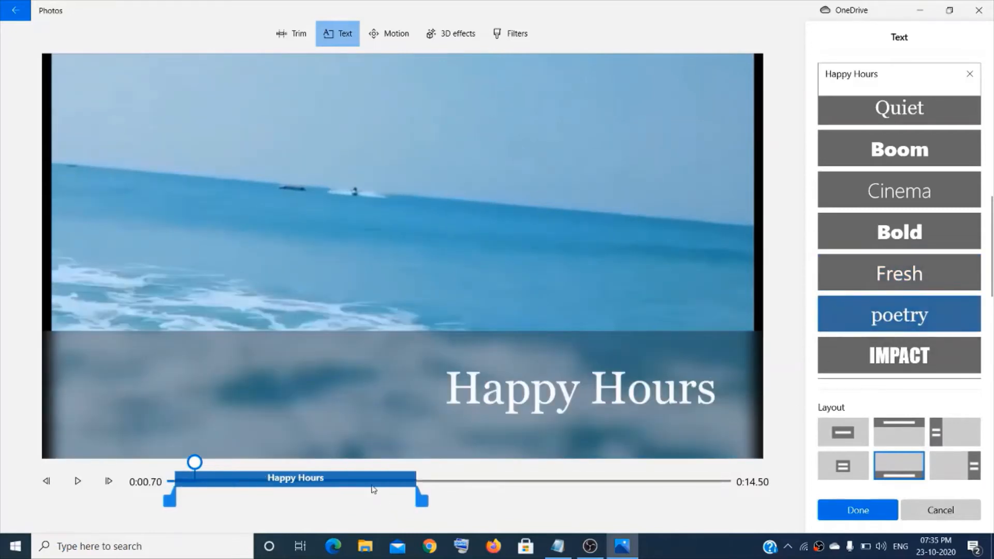
drag(373, 489, 548, 487)
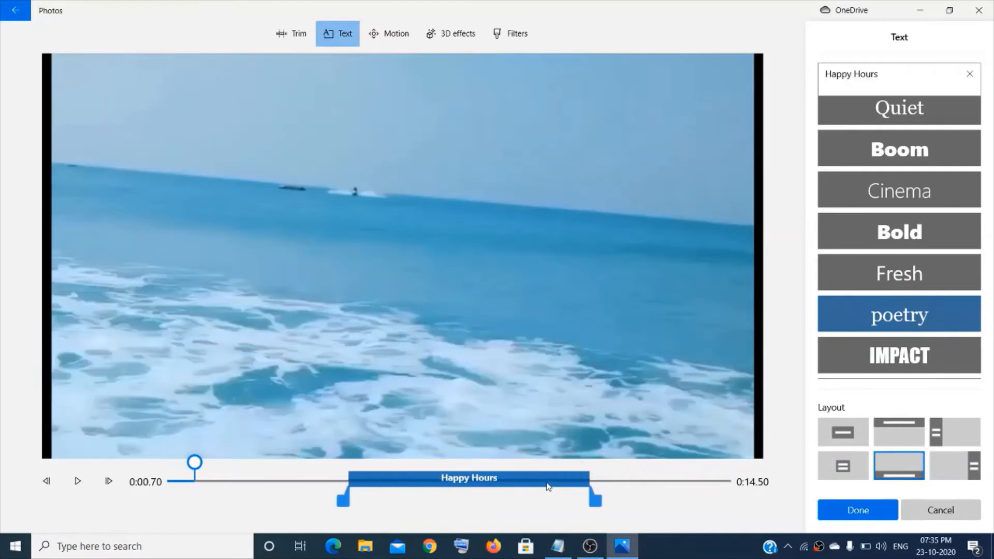
click(873, 514)
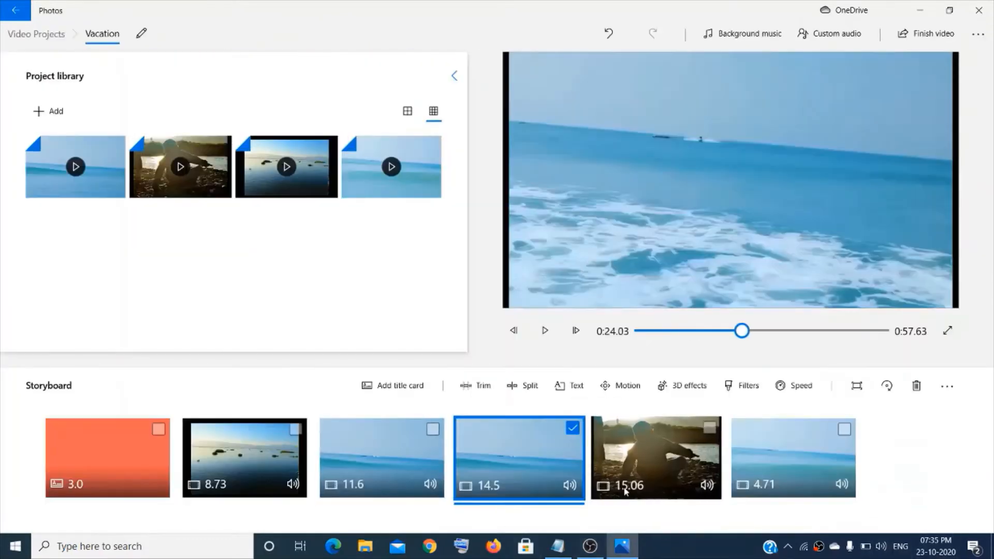
Try the zoom, pan and tilt motion presets on the 14.5-second clip, and apply None as its motion
click(630, 393)
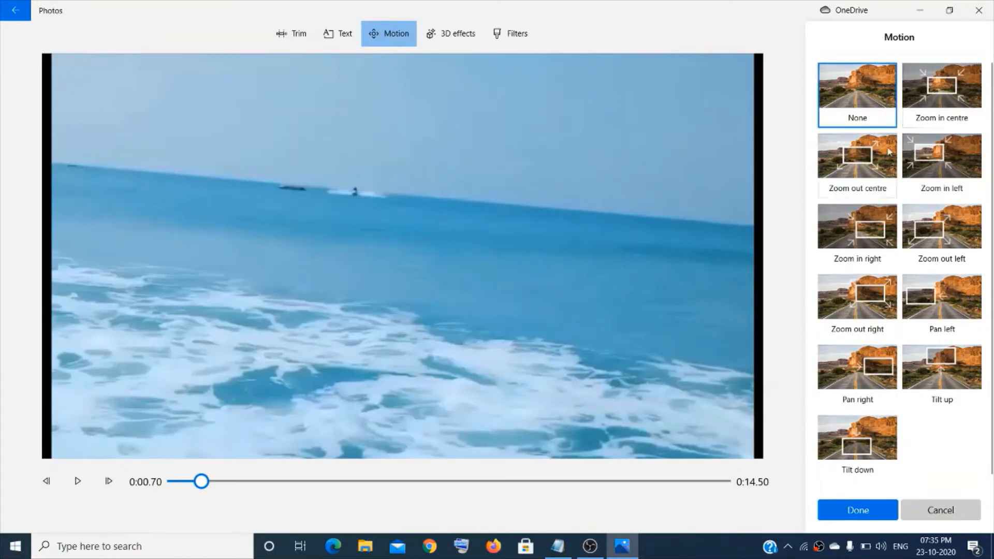
click(935, 107)
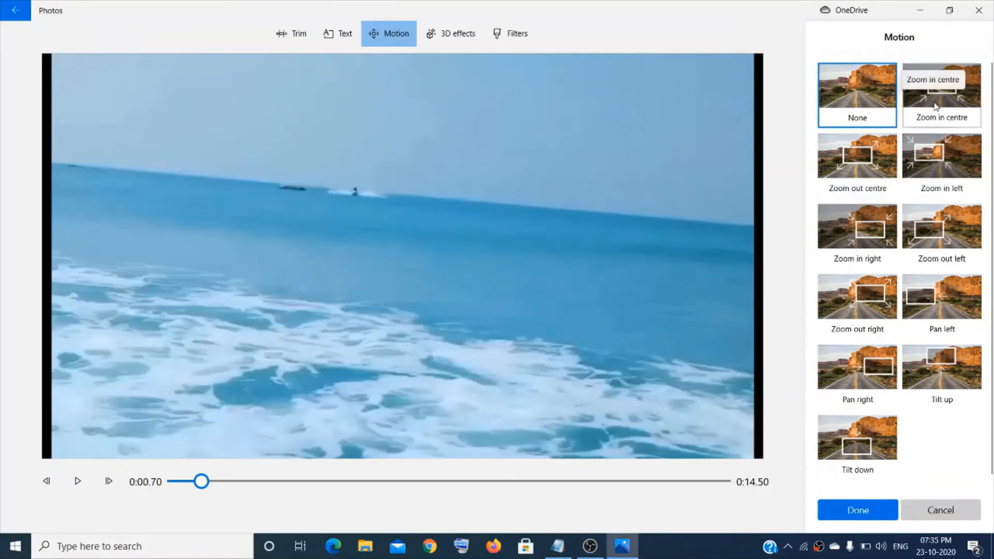
click(864, 167)
click(885, 246)
click(937, 238)
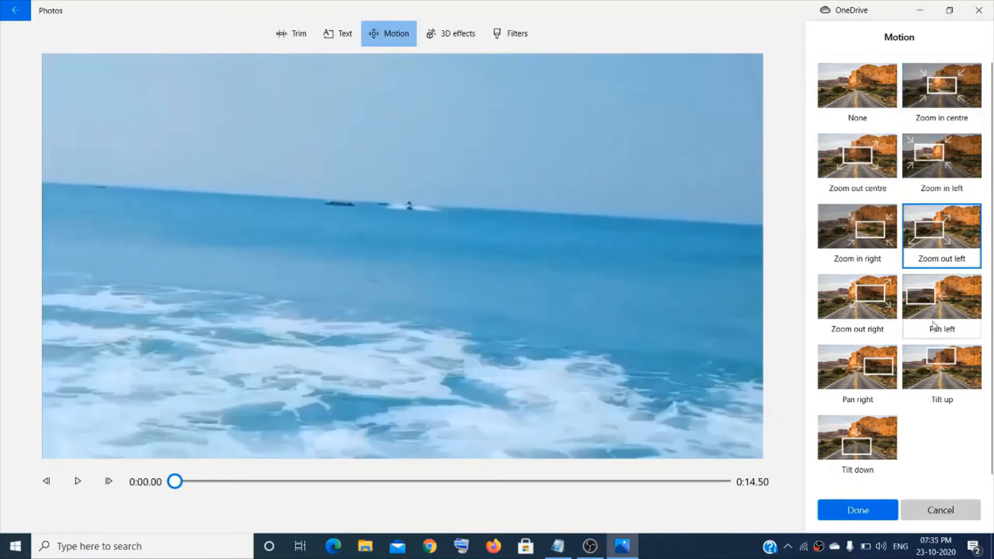
click(941, 298)
click(858, 298)
click(858, 367)
click(941, 375)
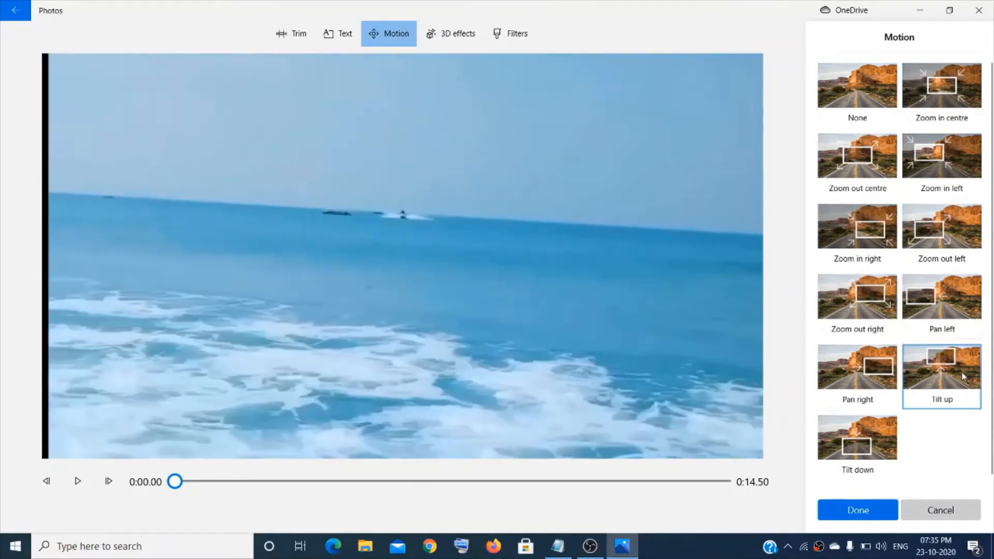
click(858, 446)
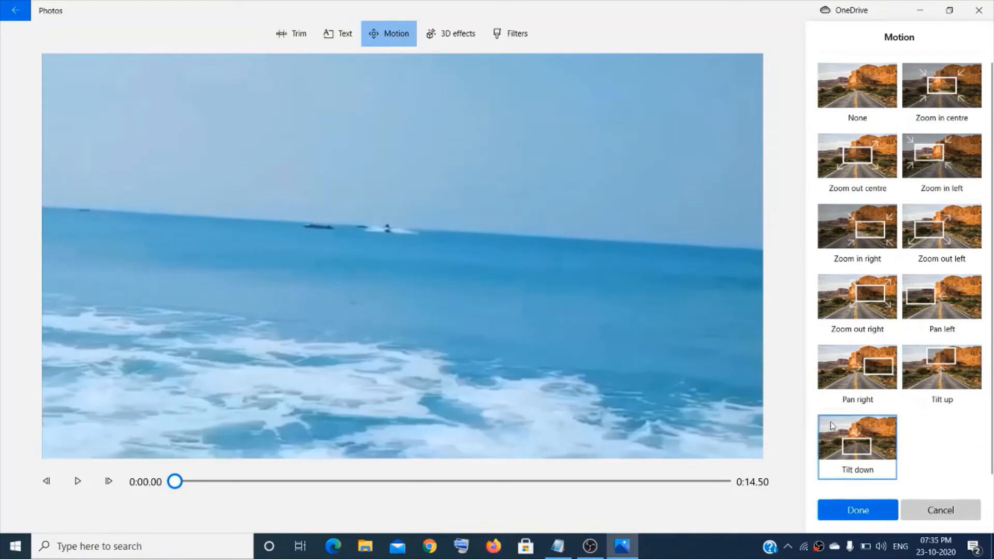
click(859, 99)
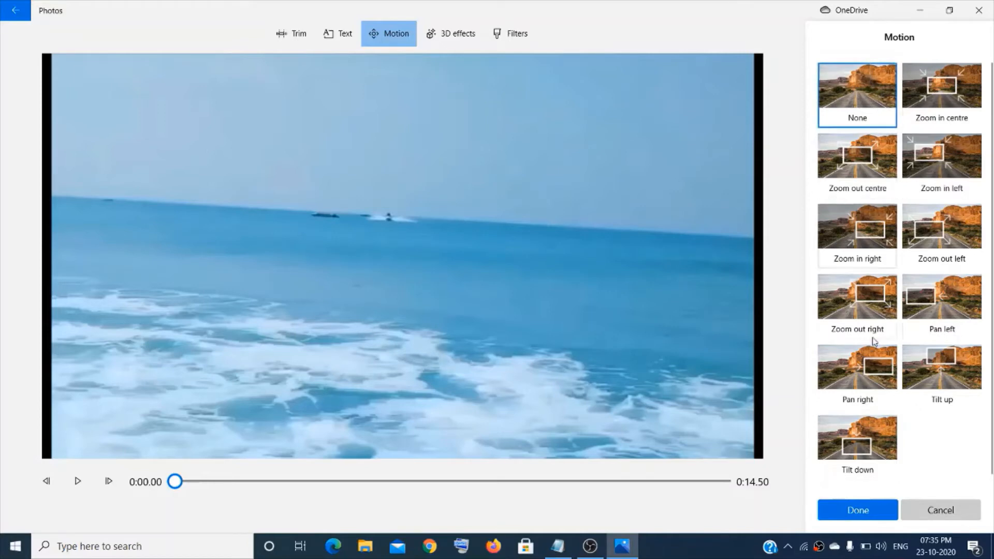
click(868, 514)
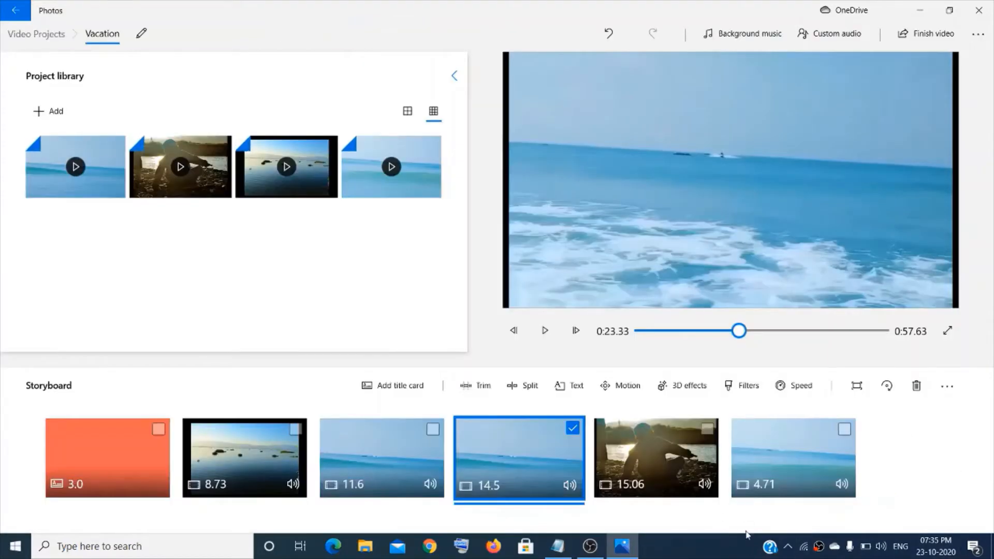
Add the Balloons and Autumn leaves 3D effects to the 14.5-second clip
click(691, 387)
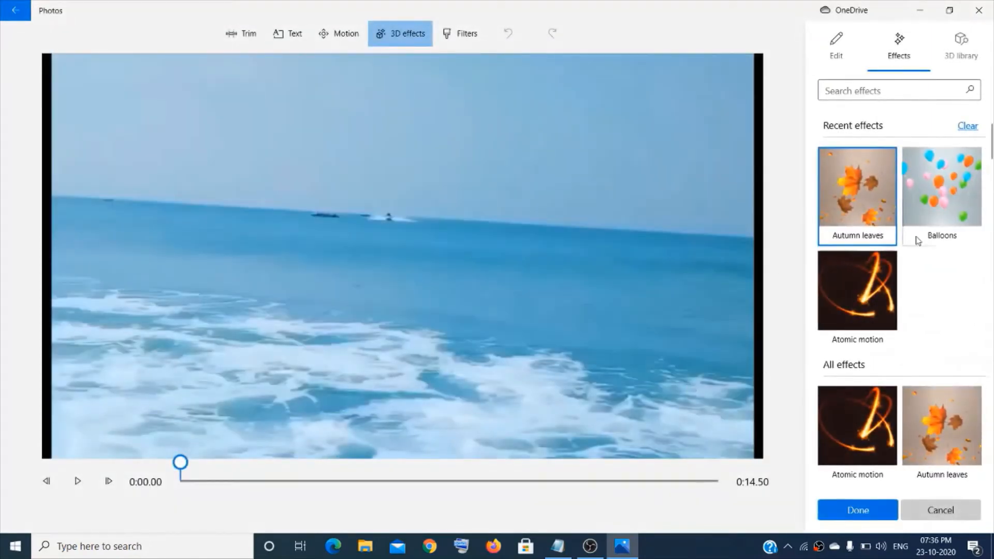
click(958, 235)
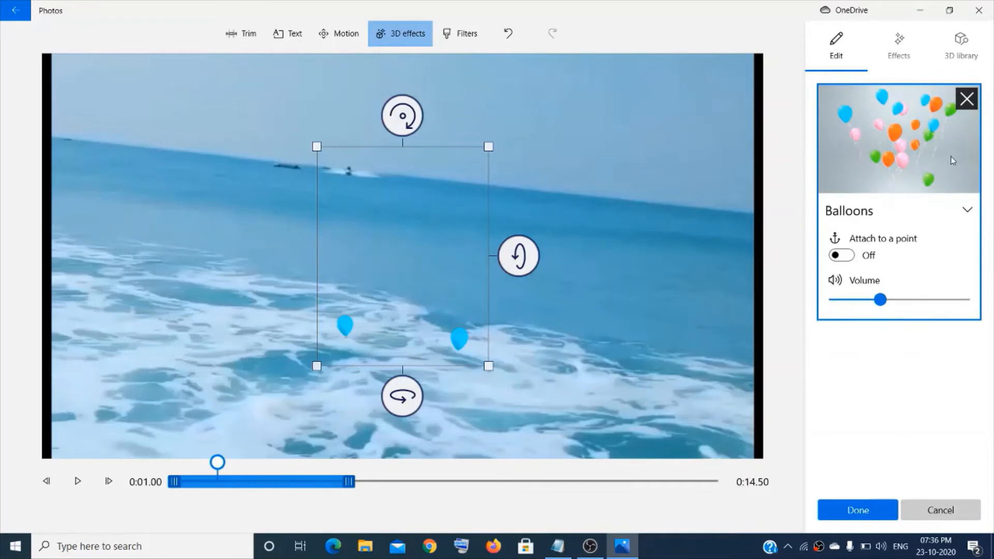
click(902, 58)
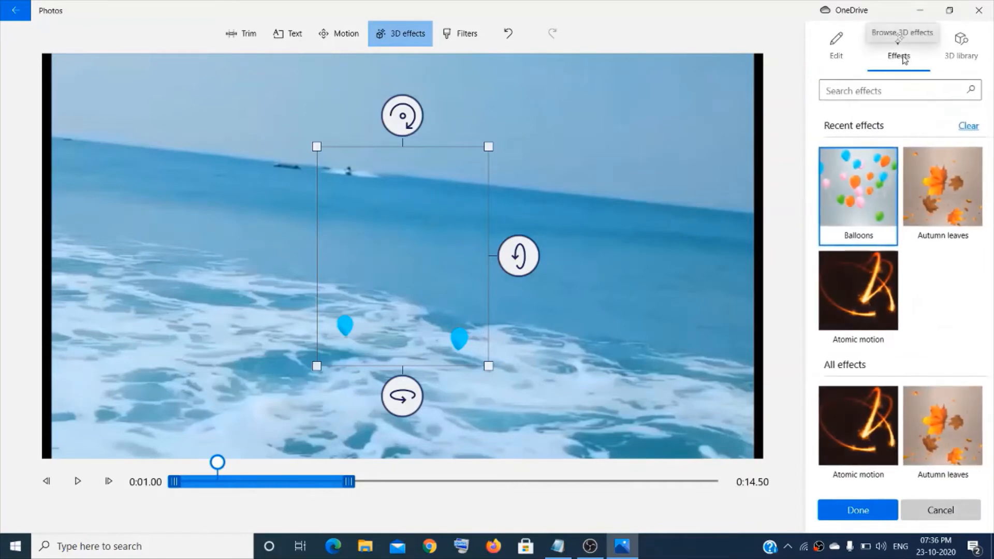
click(943, 425)
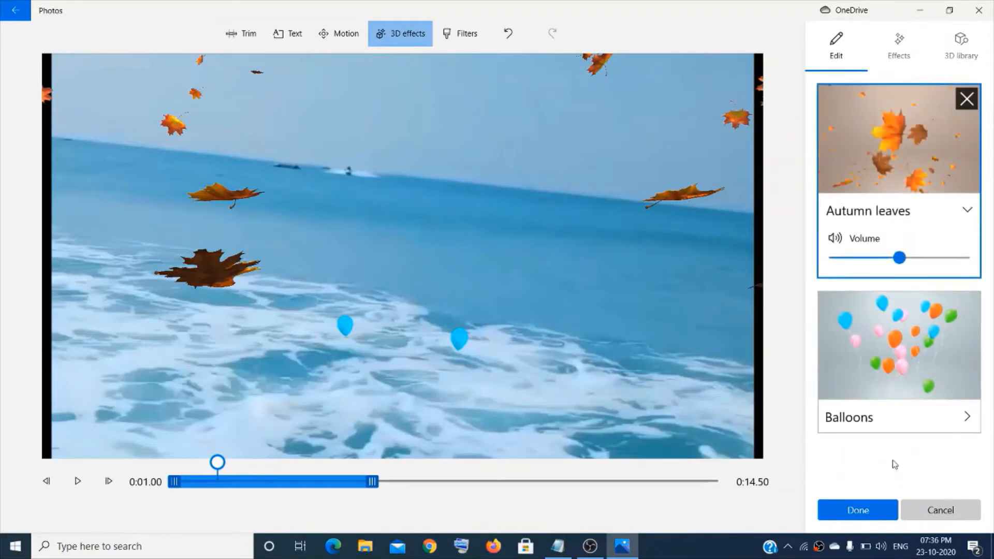
Discard the unsaved 3D effect changes on the 14.5-second clip
click(940, 512)
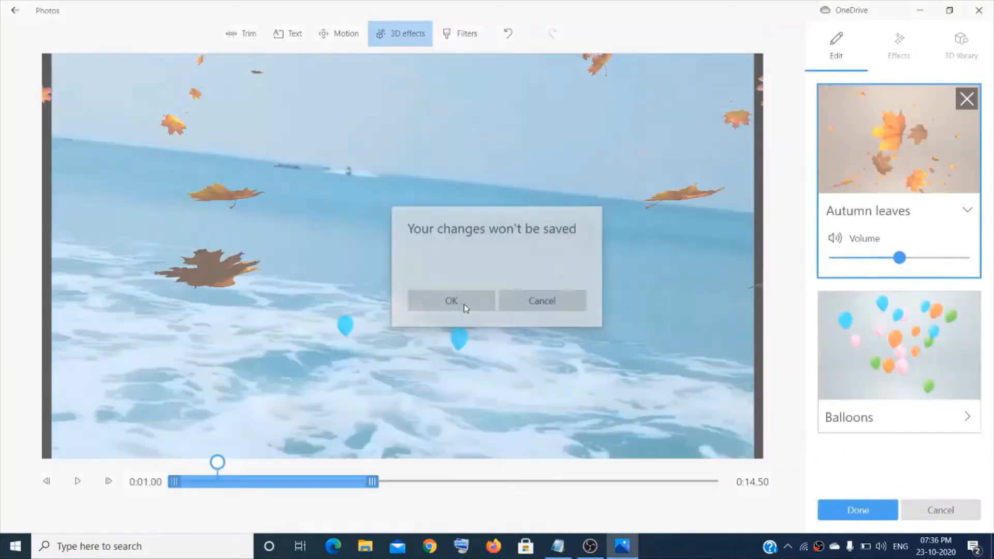
click(464, 304)
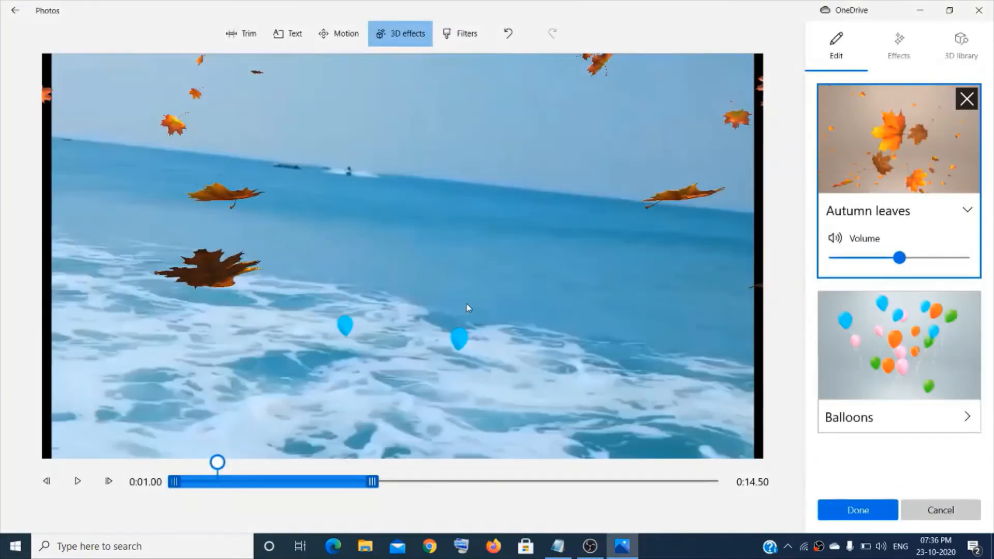
Try several filters, including Adventure, Denim and Energy, on the 15.06-second clip alone, and apply the Joy filter
click(707, 429)
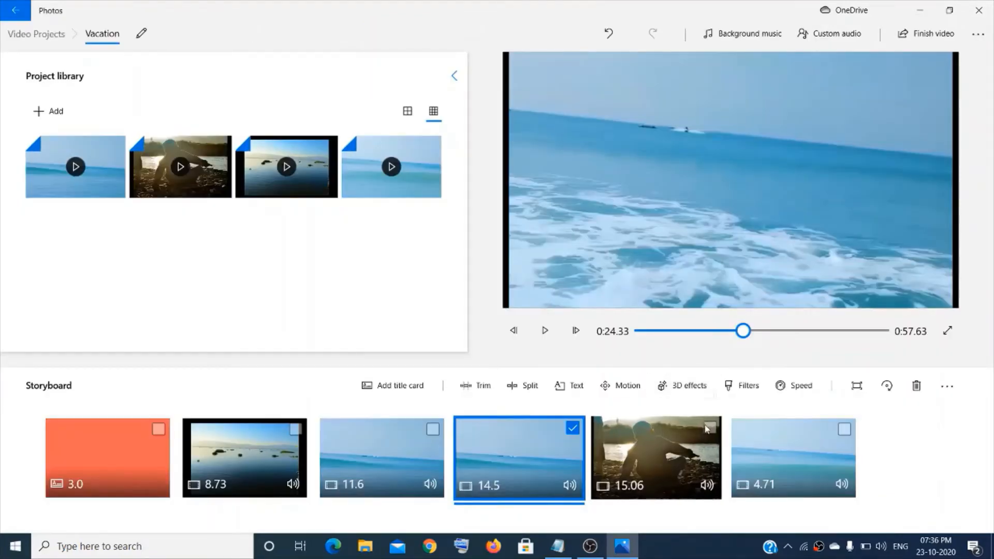
click(576, 430)
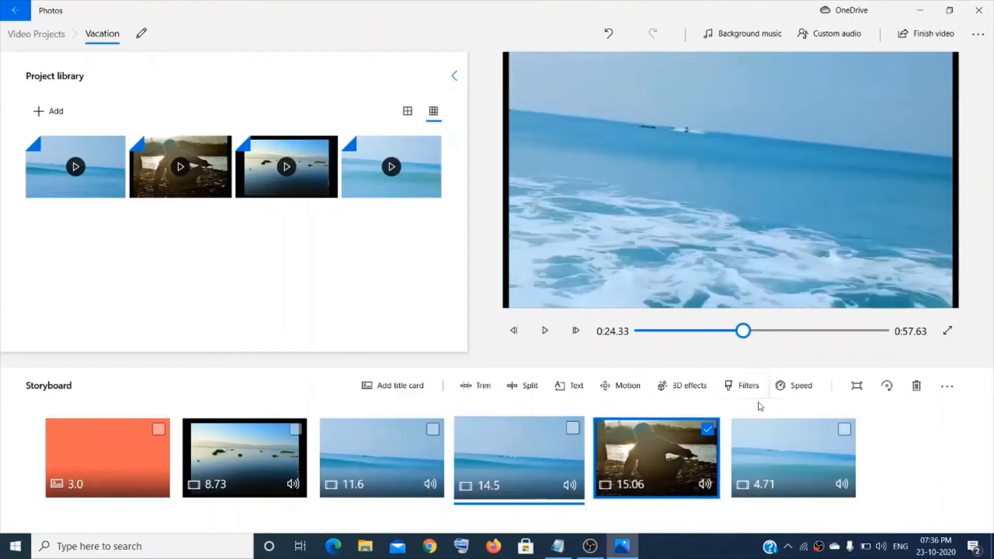
click(748, 389)
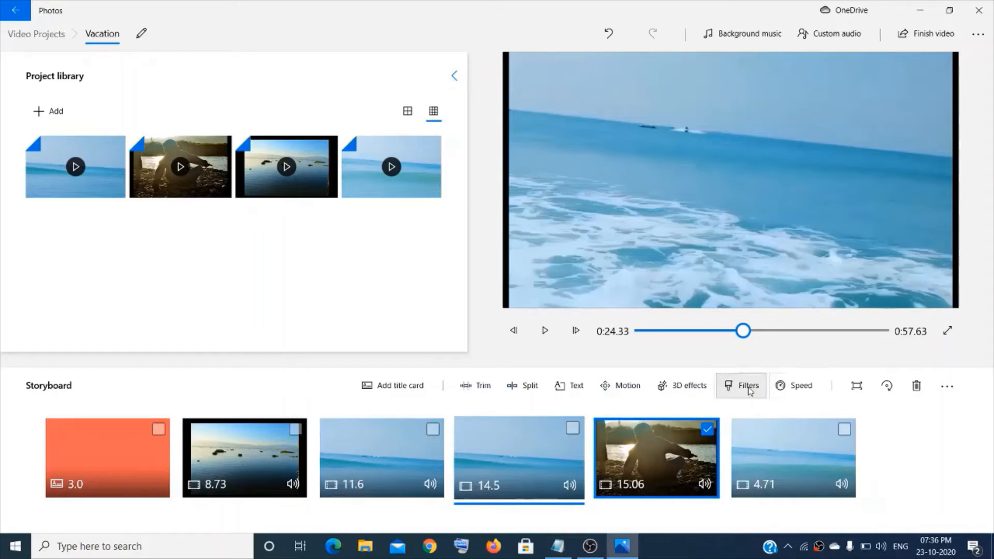
click(859, 153)
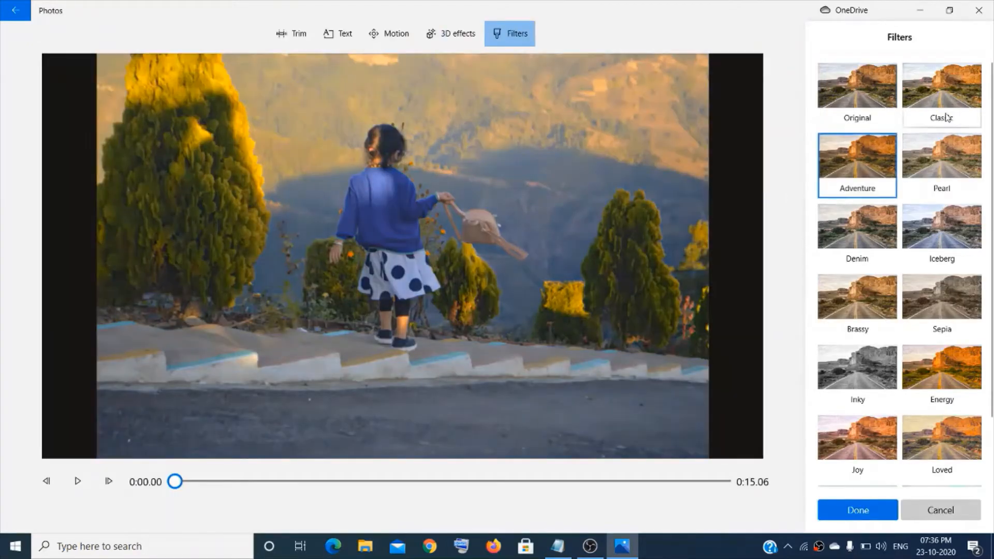
click(941, 88)
click(941, 156)
click(859, 239)
click(915, 250)
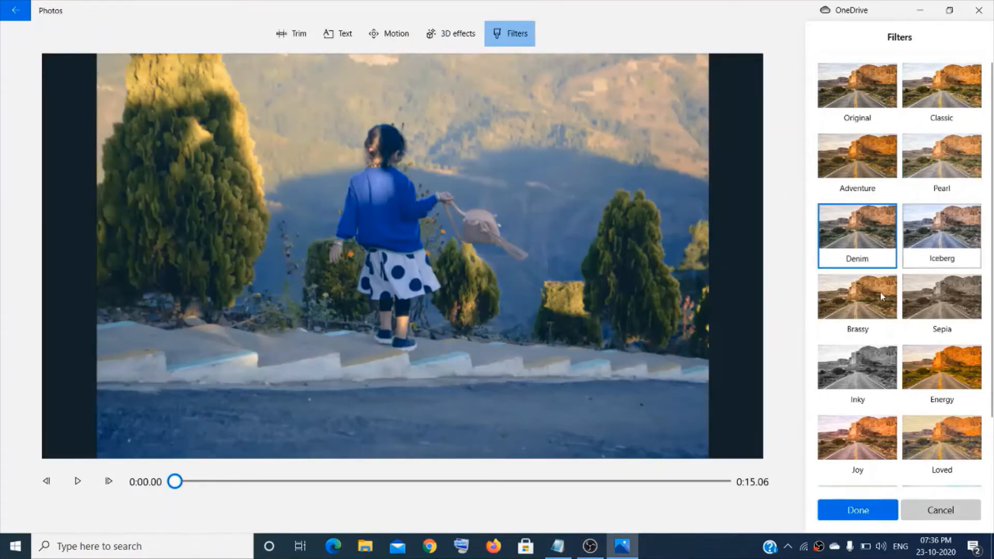
click(859, 300)
click(942, 301)
click(941, 370)
click(831, 430)
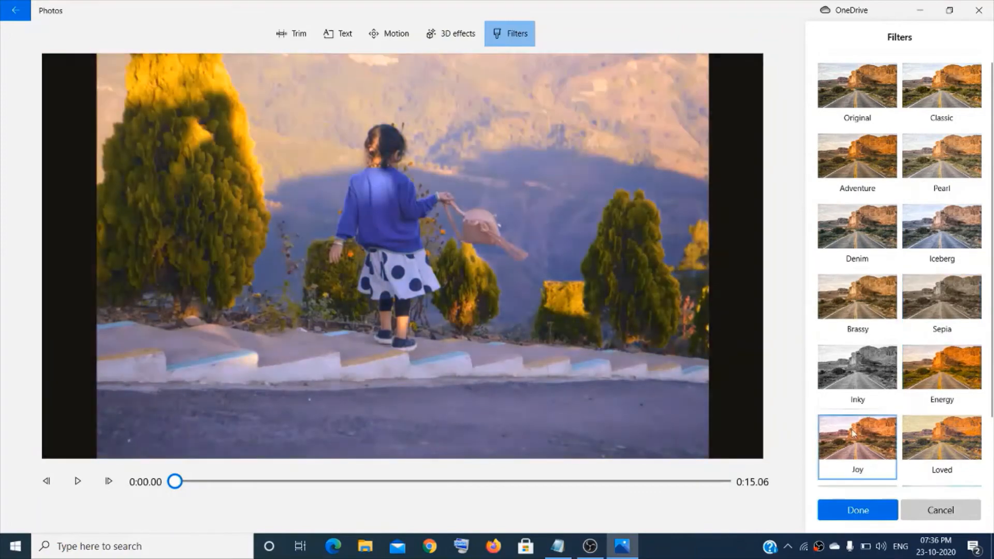
click(864, 512)
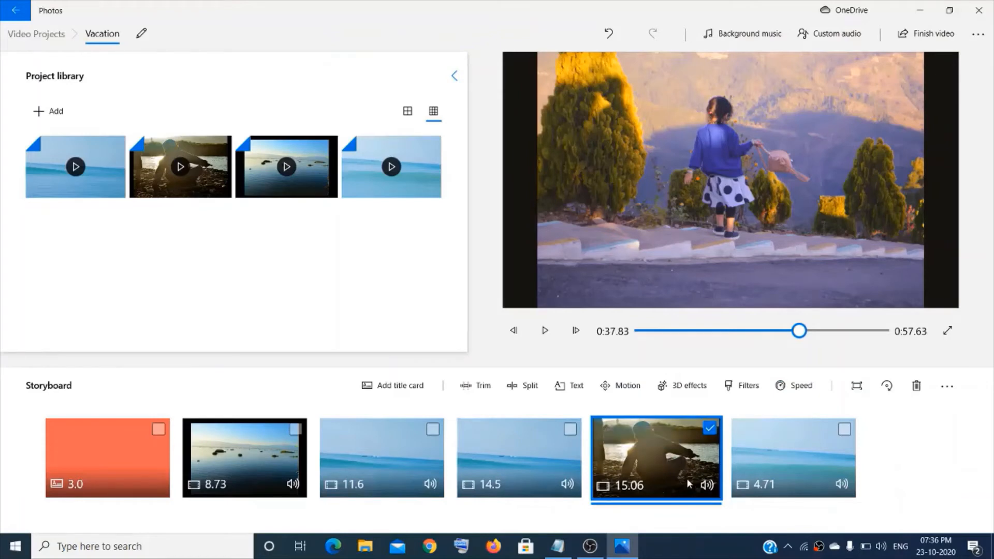
Add the text Cute Moment to the 15.06-second clip in the Simple style and Bottom layout, and extend its time range
click(576, 391)
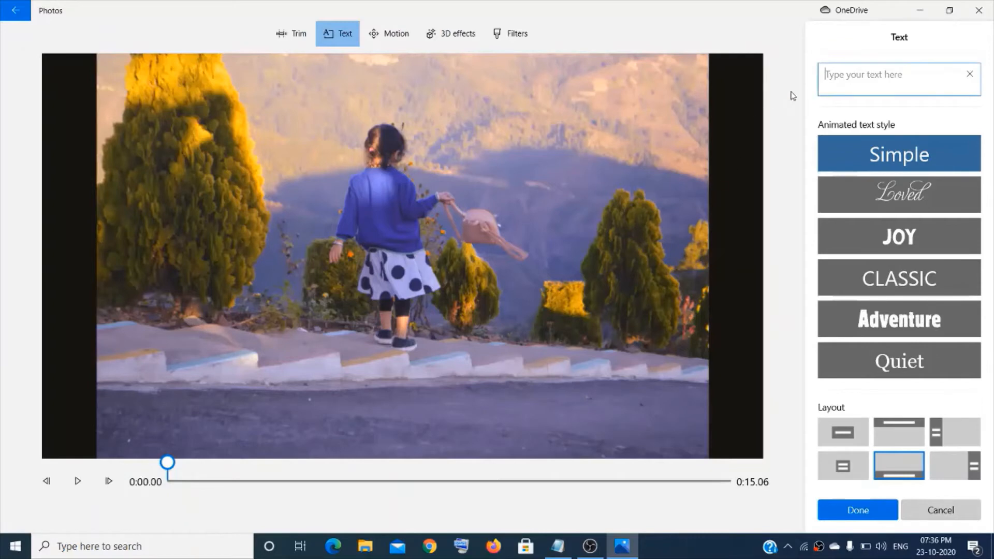
text(Cut)
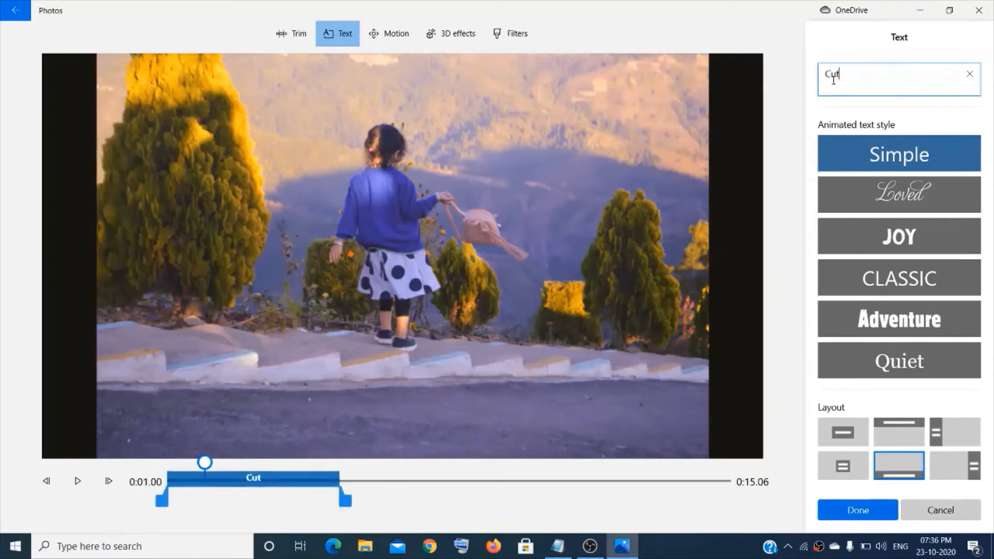
text(e Mo)
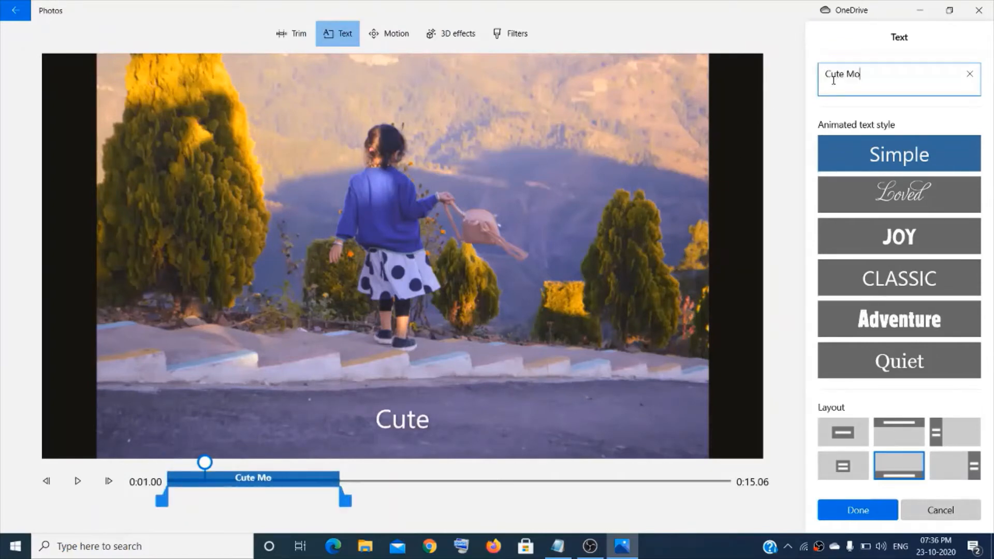
text(ment)
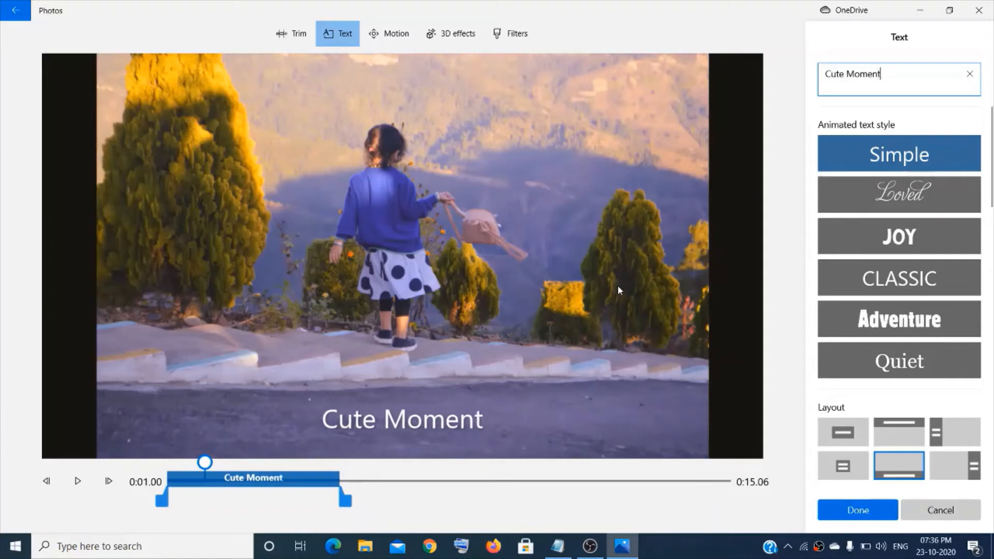
drag(354, 506, 408, 512)
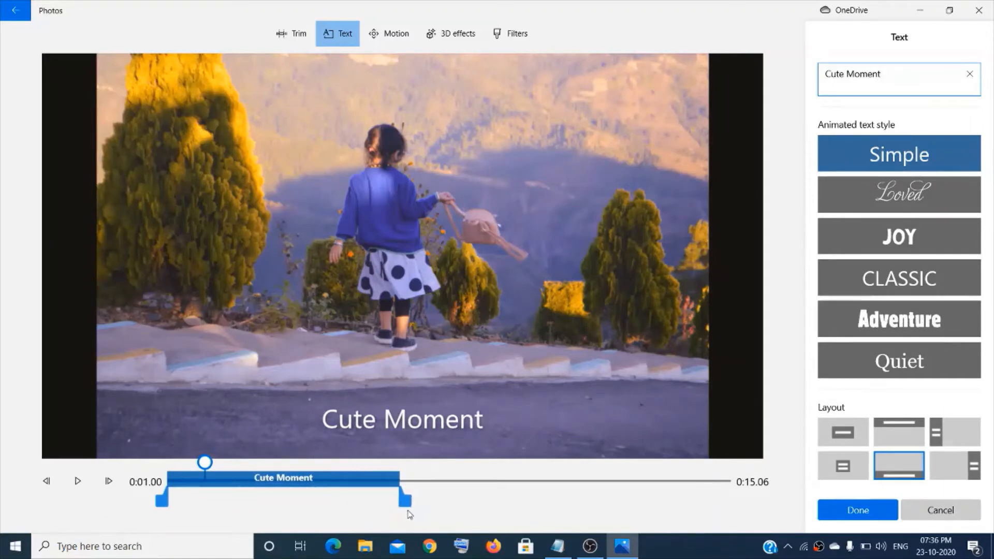
click(874, 518)
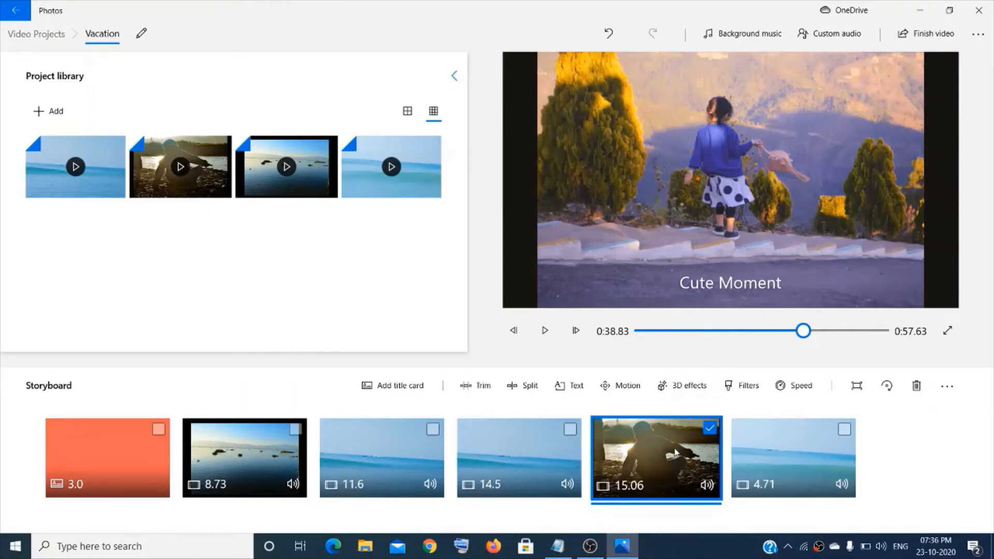
Split the 15.06-second clip at the 0:01.00 mark
click(530, 389)
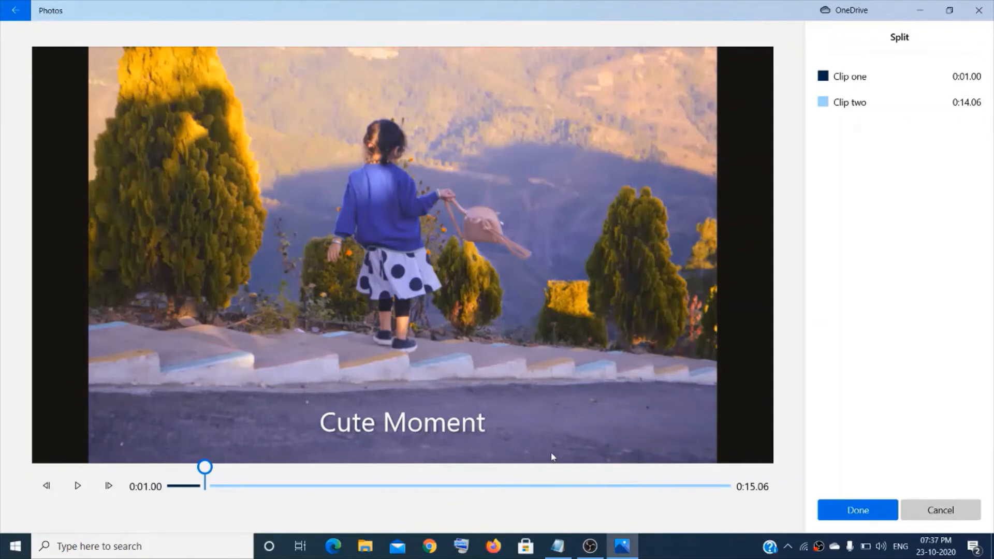
click(864, 518)
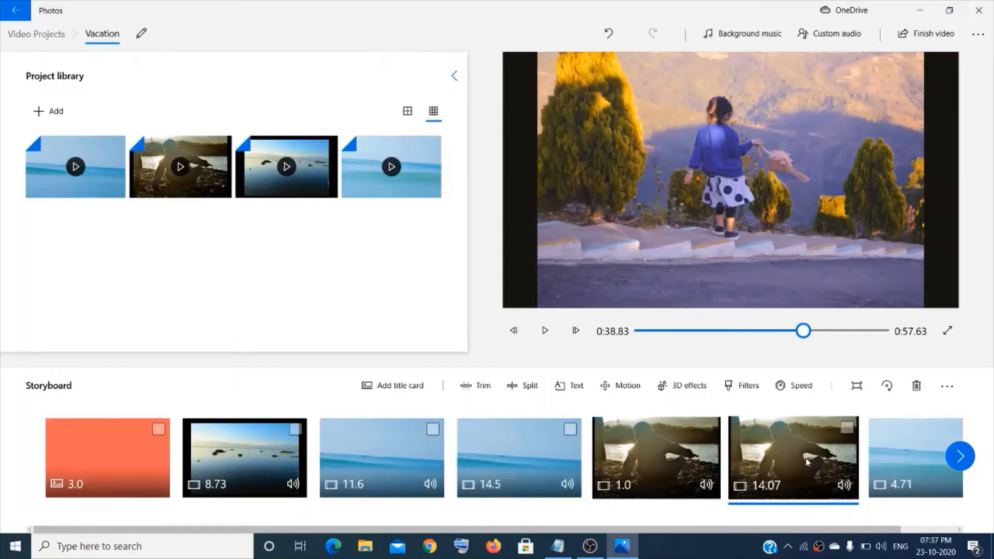
Shift the 14.07-second clip's Cute Moment caption to the clip's end, and replace its text with Mountain
click(849, 429)
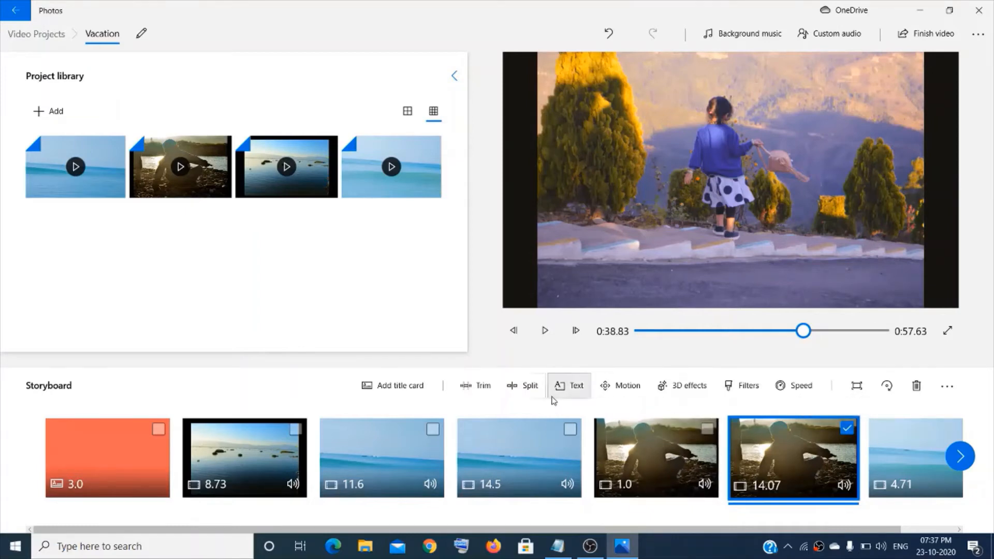
click(584, 389)
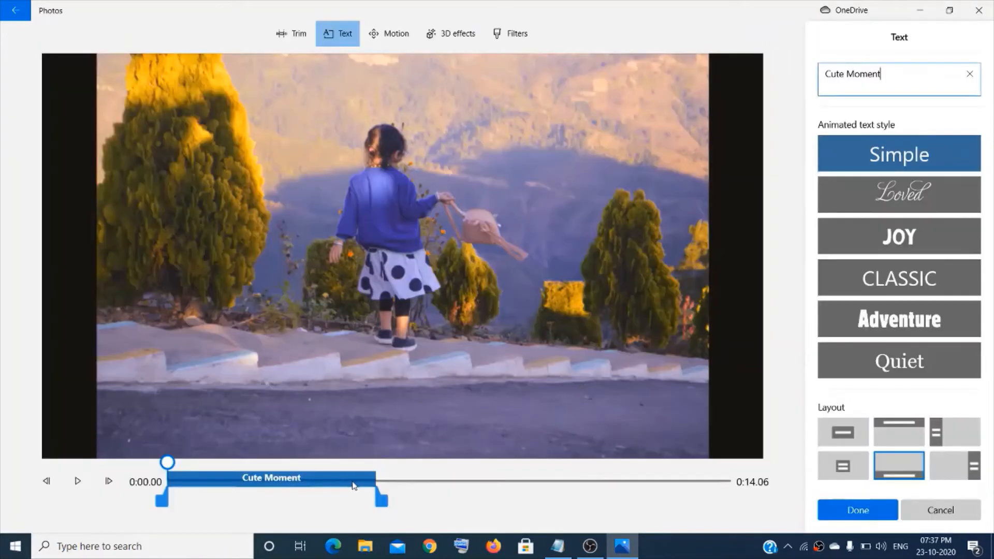
drag(354, 486, 604, 486)
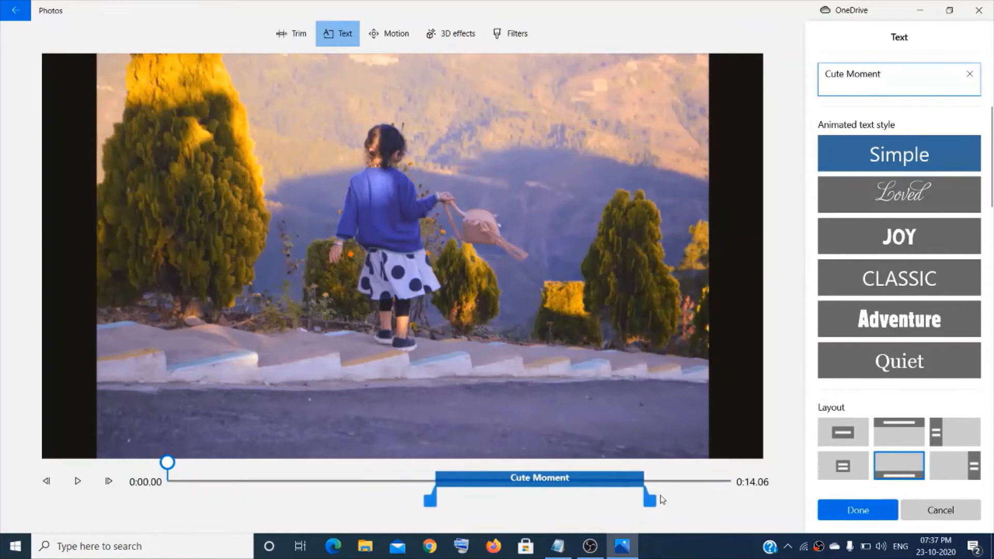
drag(603, 484, 690, 486)
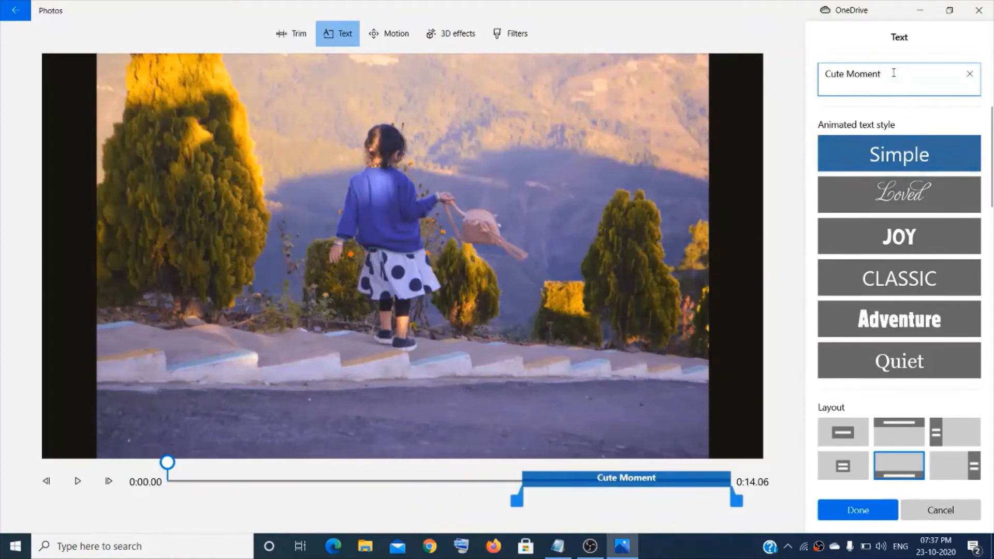
drag(894, 73, 776, 76)
text(G)
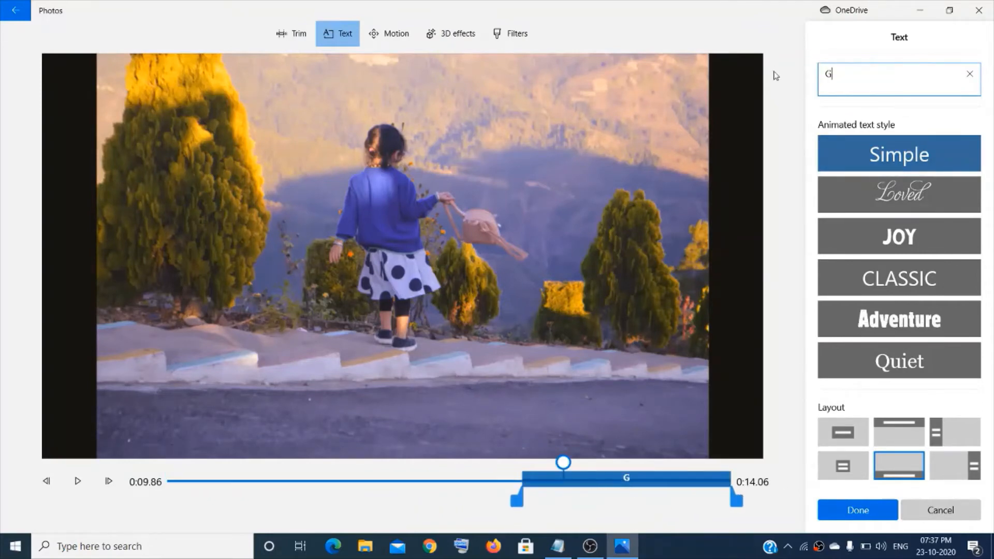
key(BackSpace)
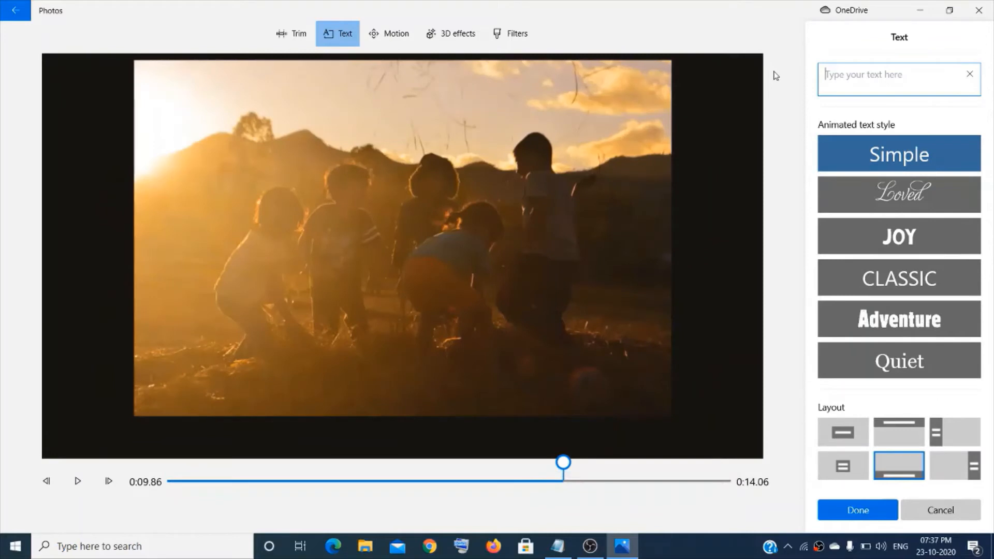
text(Mounta)
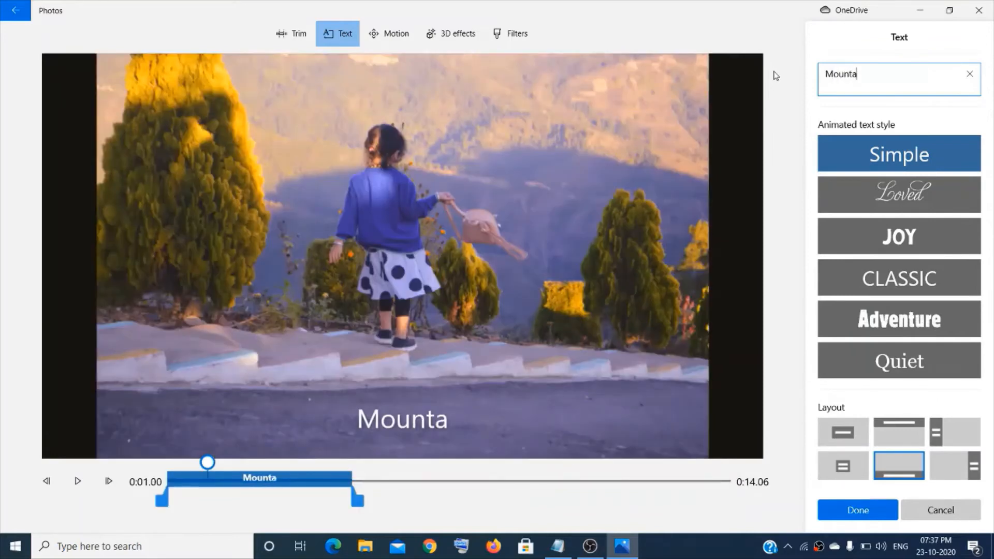
text(in)
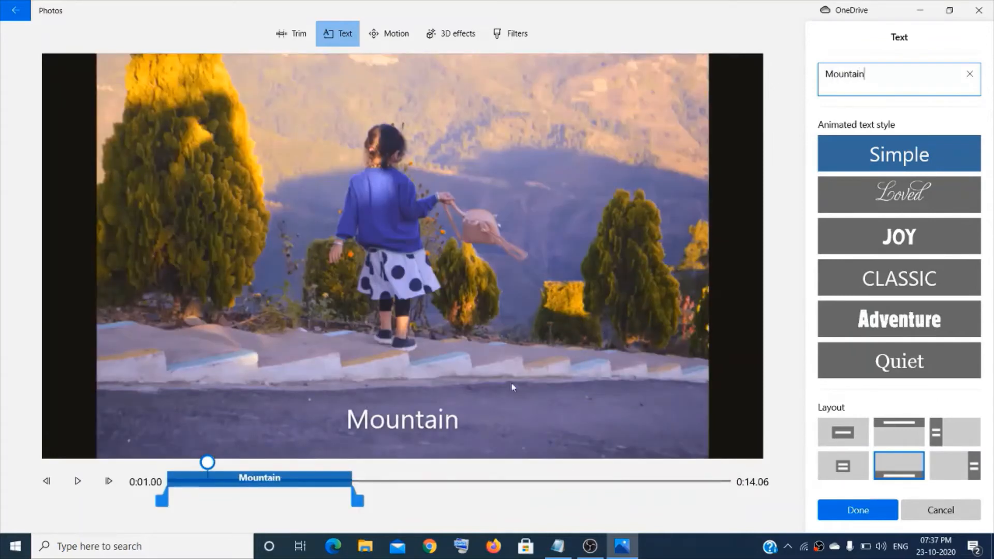
Try the Mountain caption around the clip's middle in the Classic, Quiet and Joy styles
drag(269, 492, 469, 492)
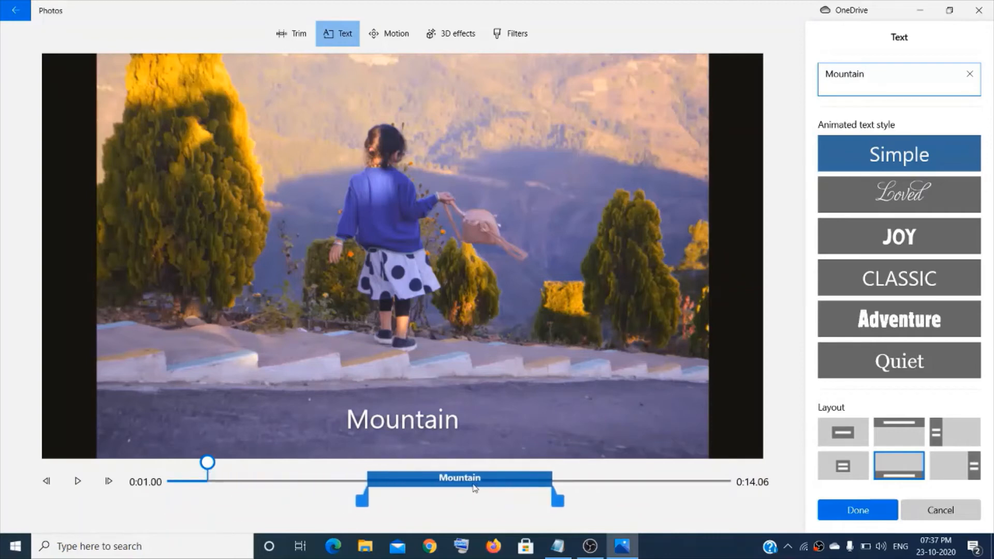
click(896, 280)
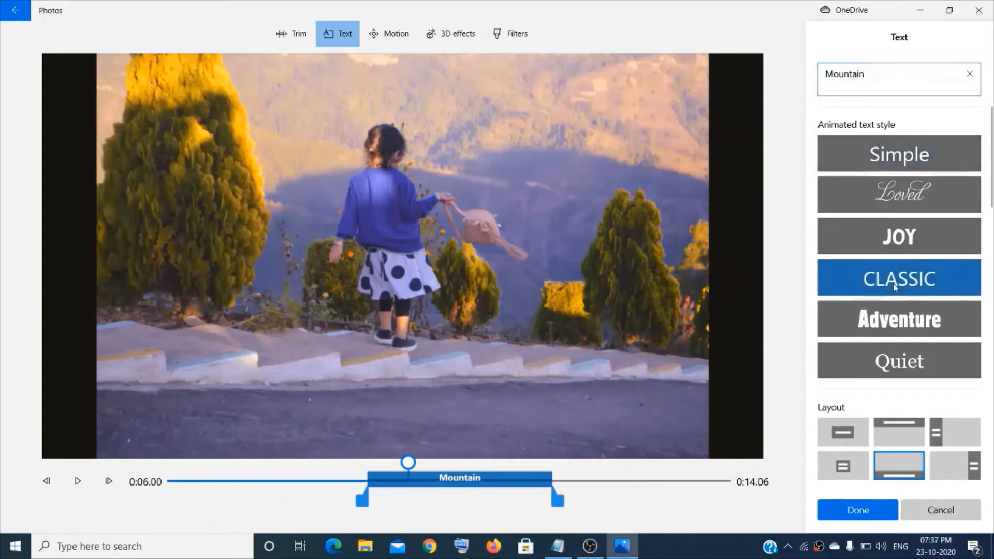
click(914, 361)
click(902, 237)
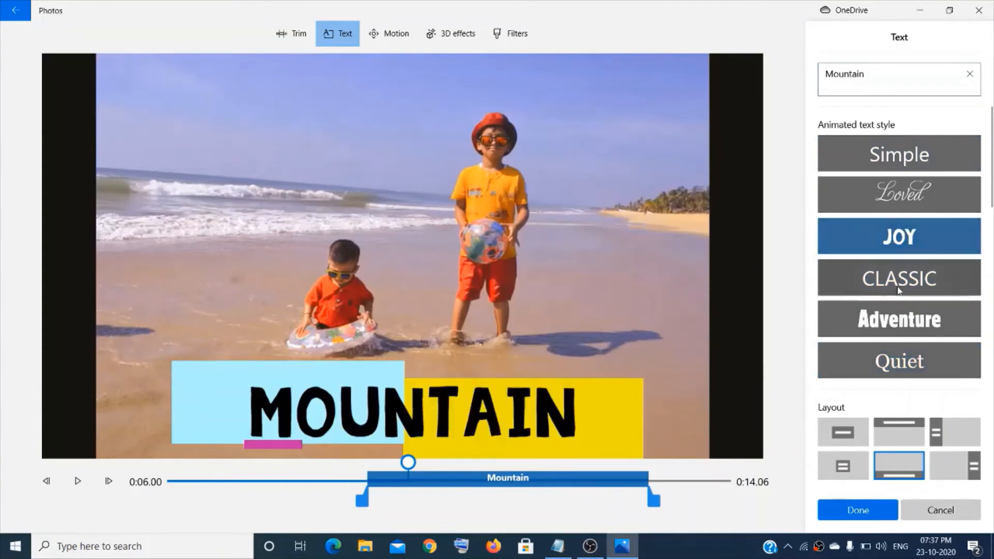
click(899, 288)
Move the Mountain caption near the clip's start, try the Quiet style, and apply the Classic style to it
drag(497, 490, 297, 492)
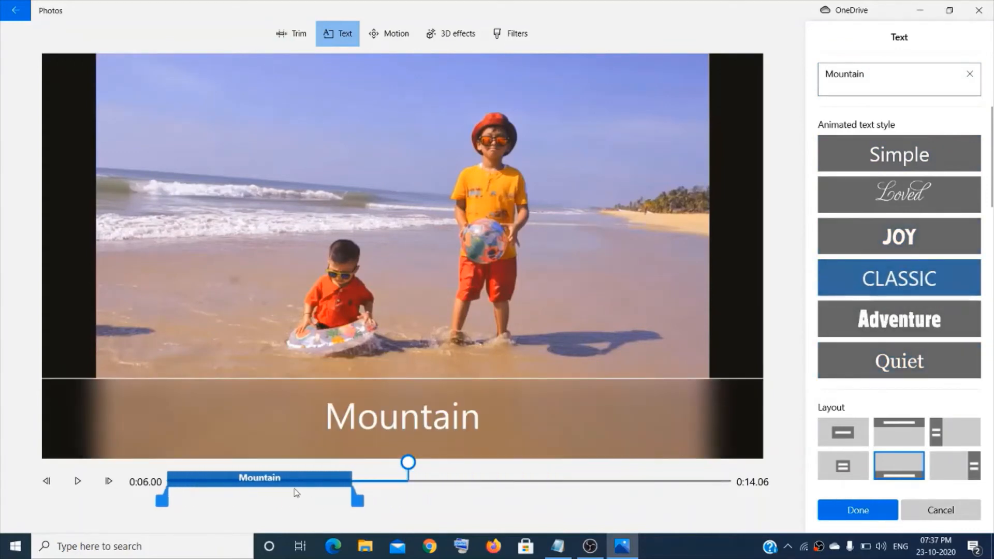
click(914, 362)
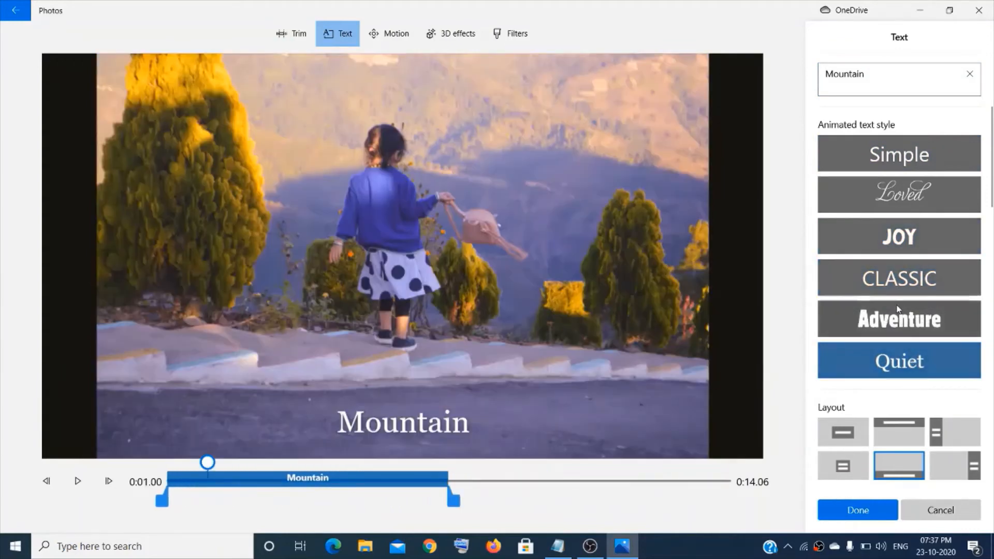
click(899, 290)
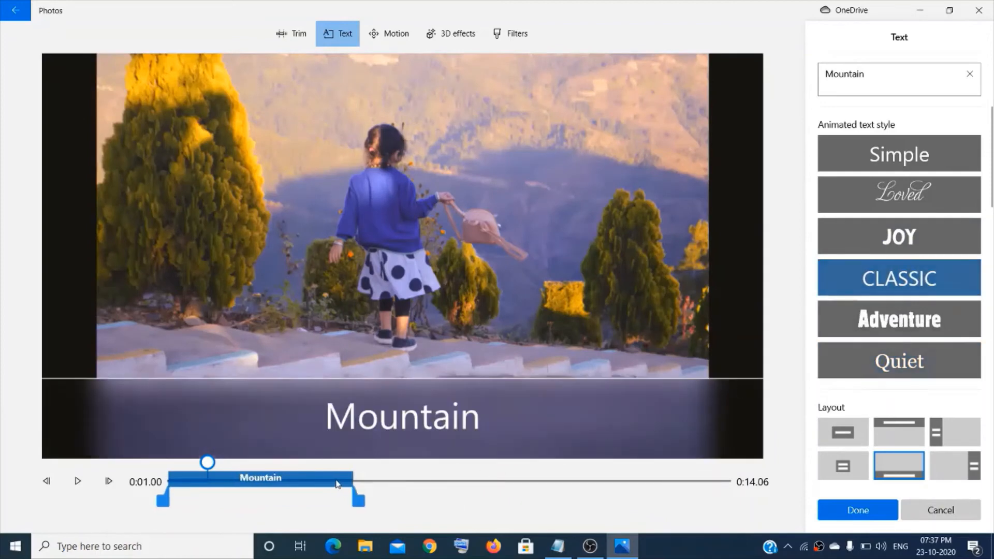
drag(340, 481, 354, 486)
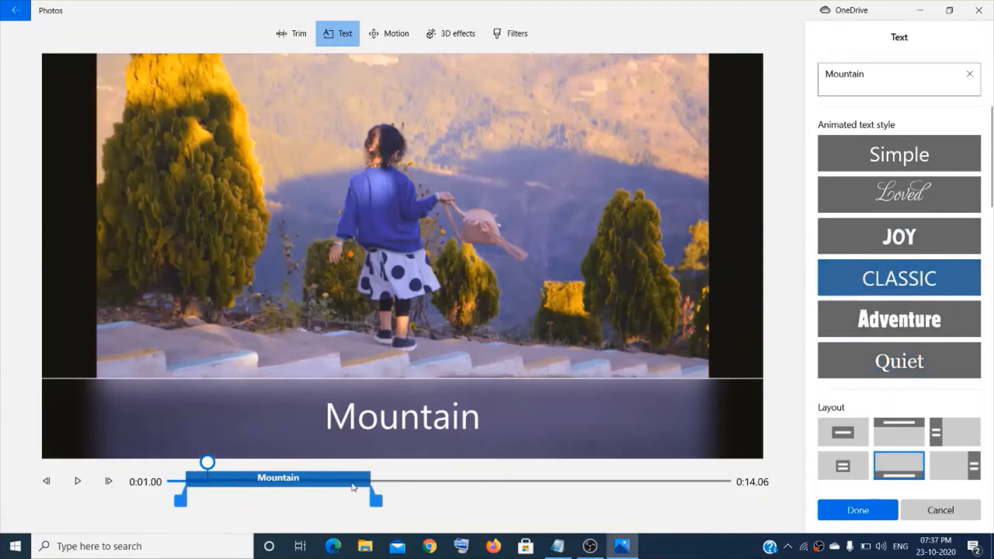
click(859, 510)
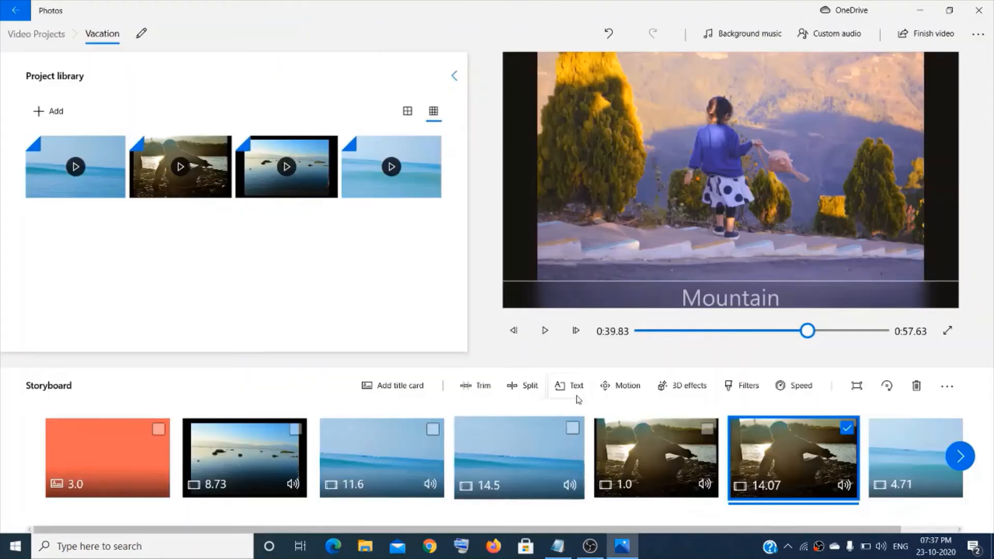
Check the speed setting of the 14.07-second clip
click(963, 458)
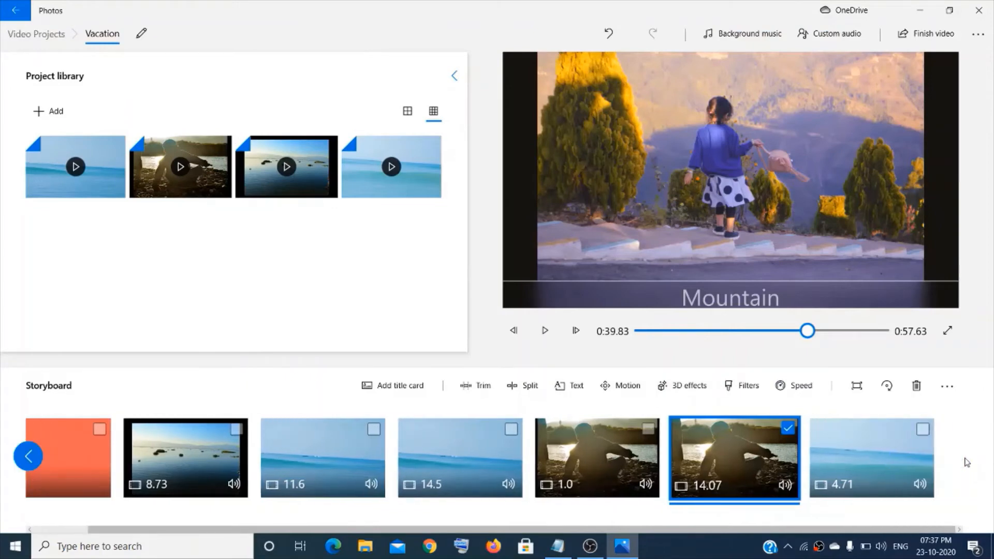
click(800, 391)
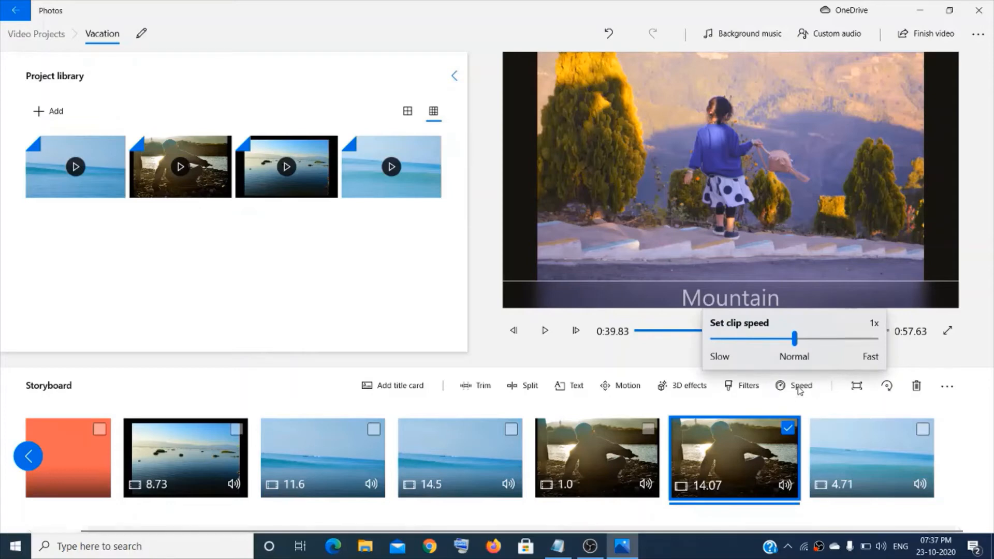
mouse_move(795, 341)
mouse_down()
mouse_move(835, 351)
mouse_move(746, 355)
mouse_move(794, 357)
mouse_up()
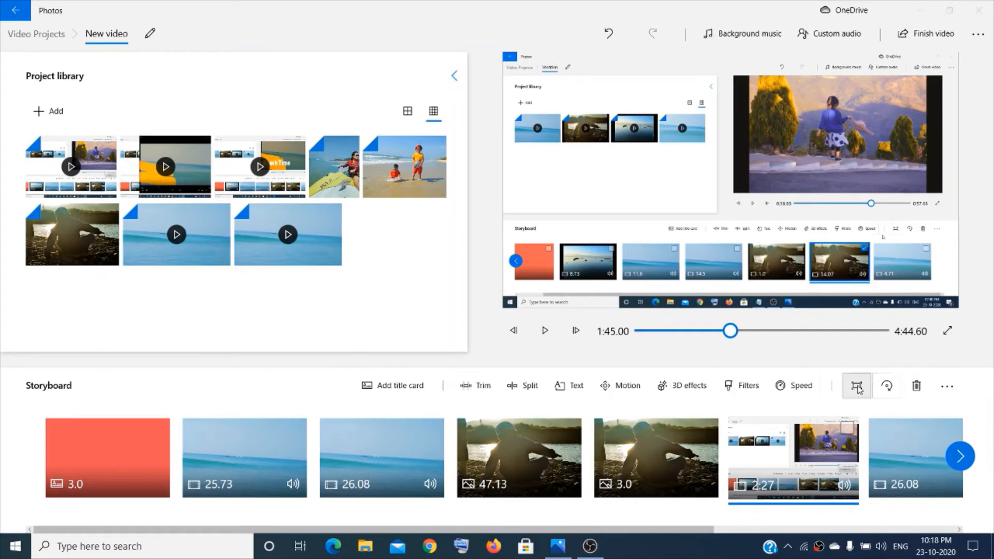
In the New video project, remove the black bars from the jet-ski photo at the end of the storyboard
click(961, 456)
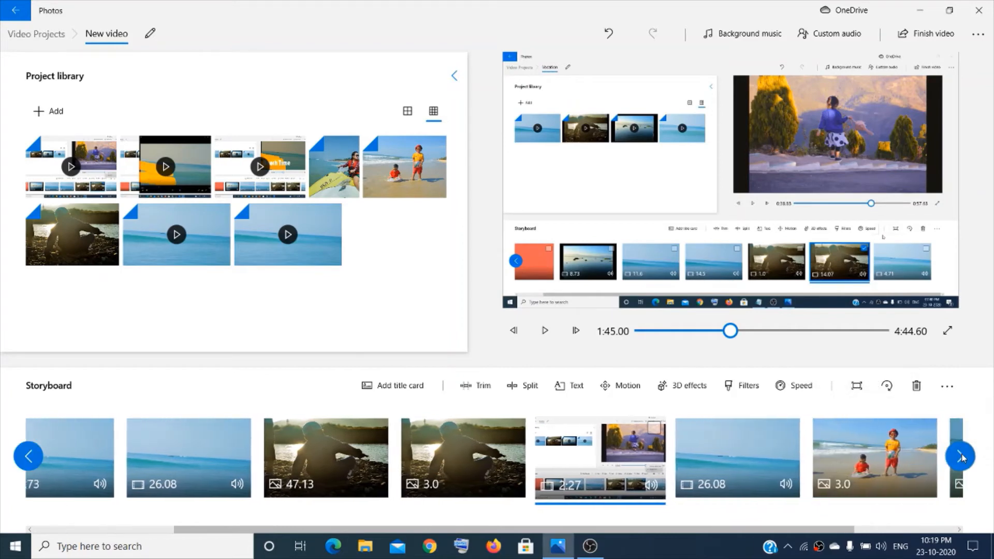
click(901, 464)
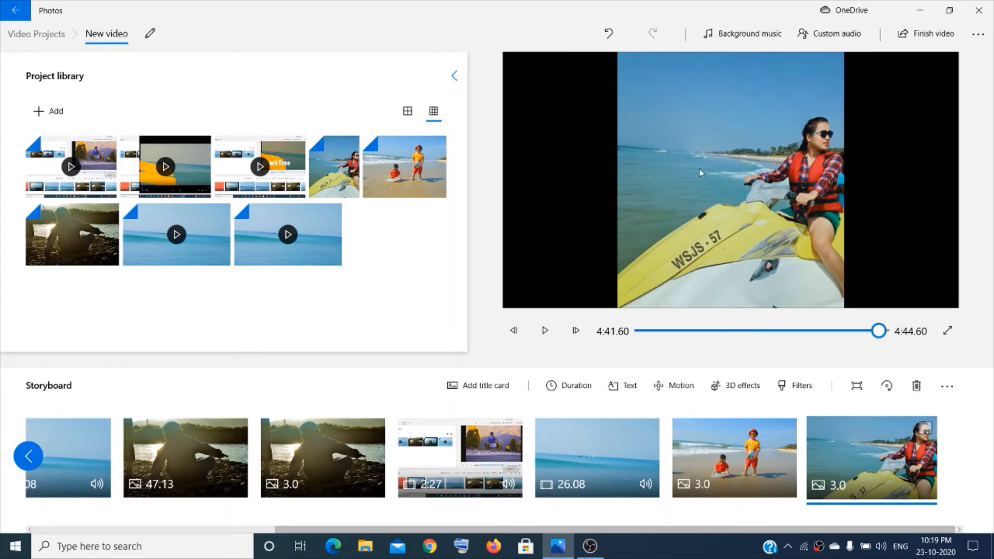
click(857, 387)
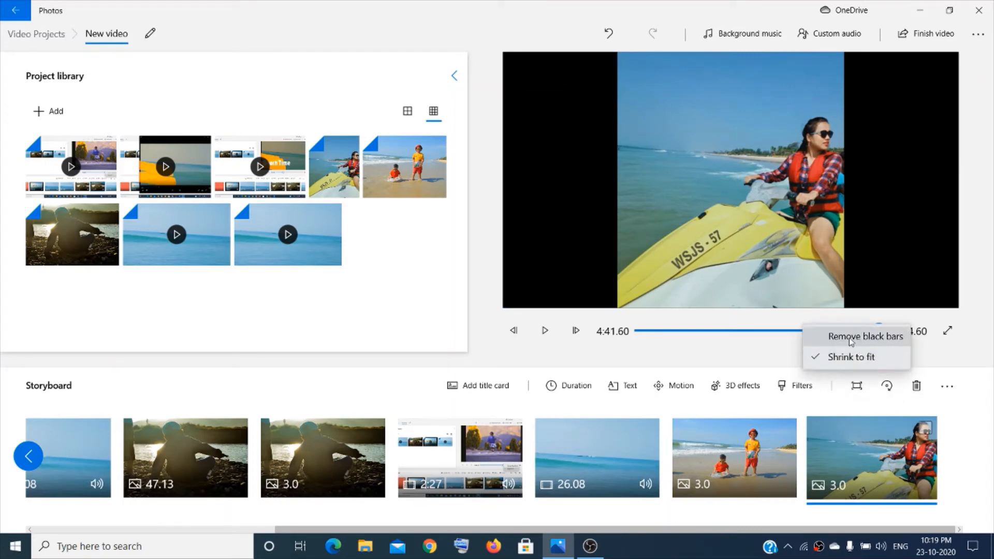
click(882, 339)
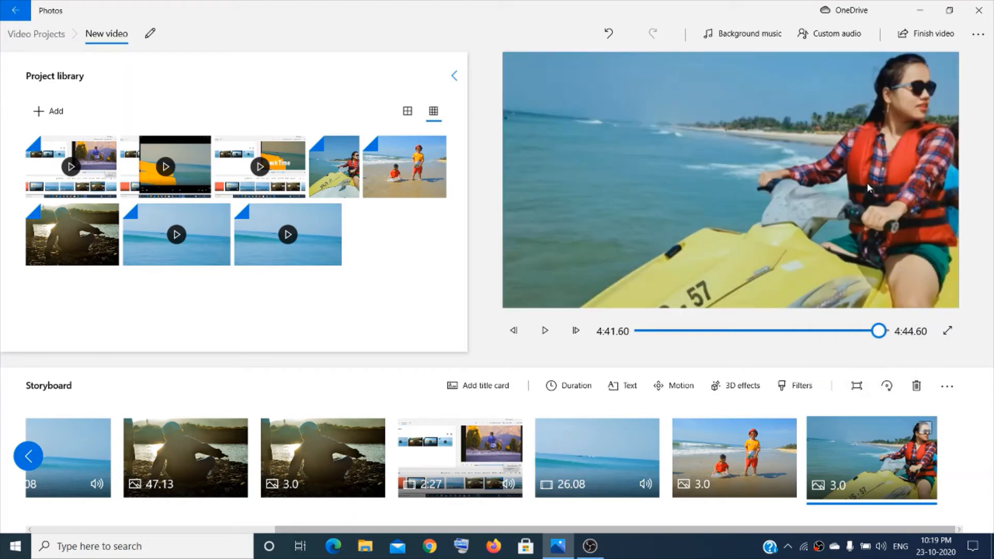
Try Shrink to fit on the jet-ski photo, and set it back to Remove black bars
click(858, 389)
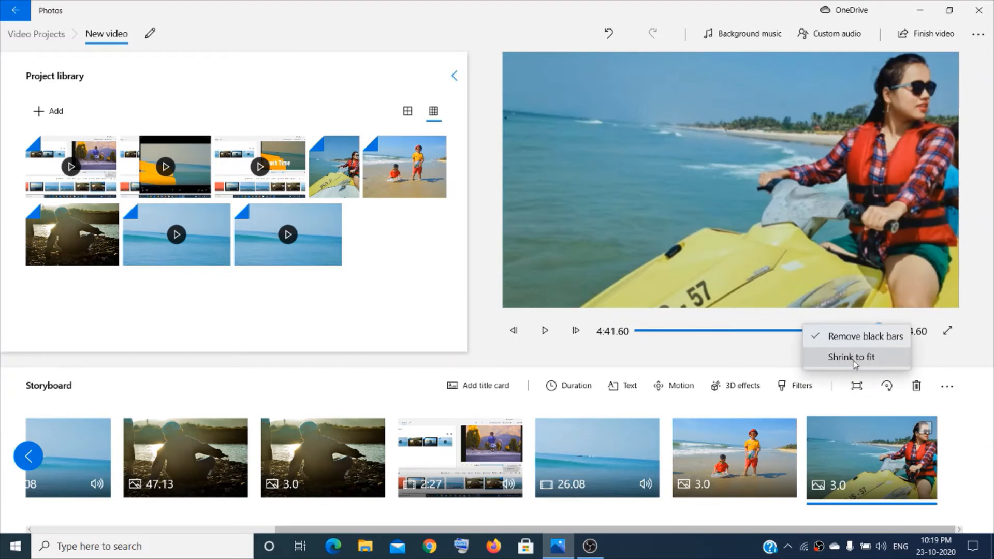
click(852, 357)
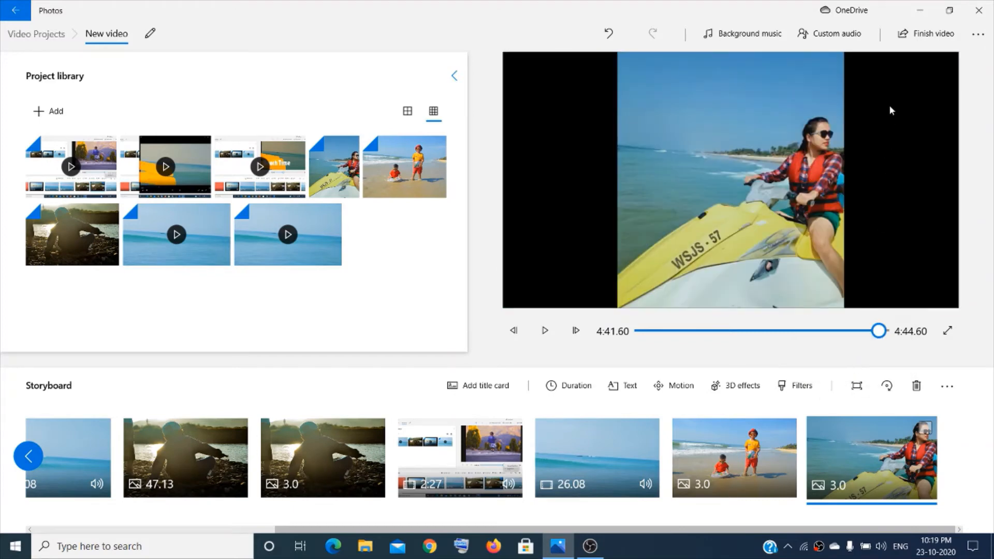
click(857, 387)
click(856, 337)
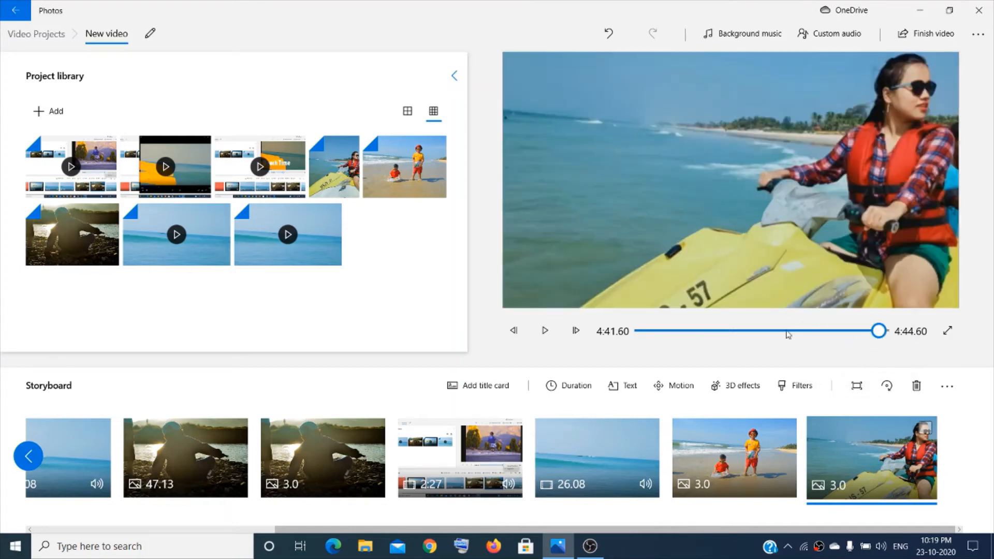
click(735, 464)
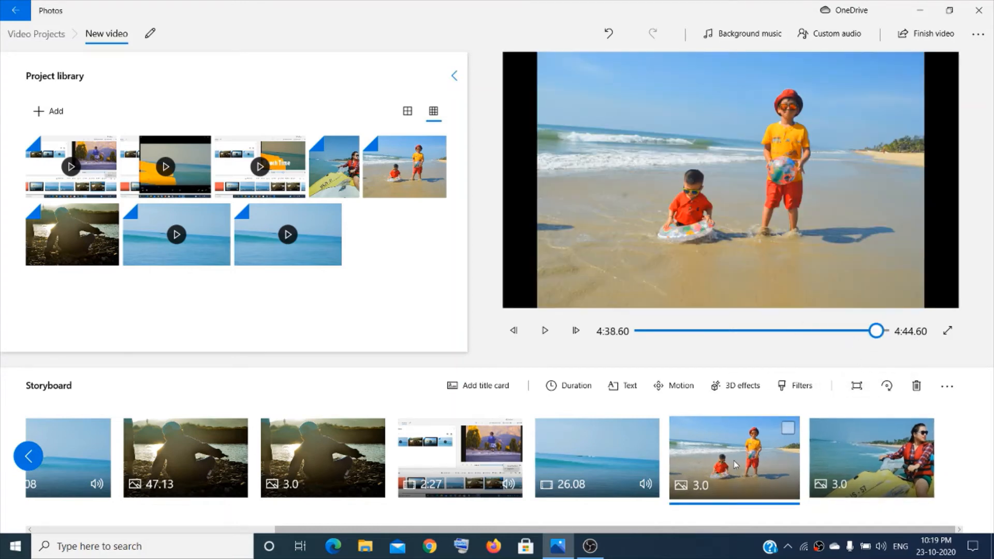
click(747, 547)
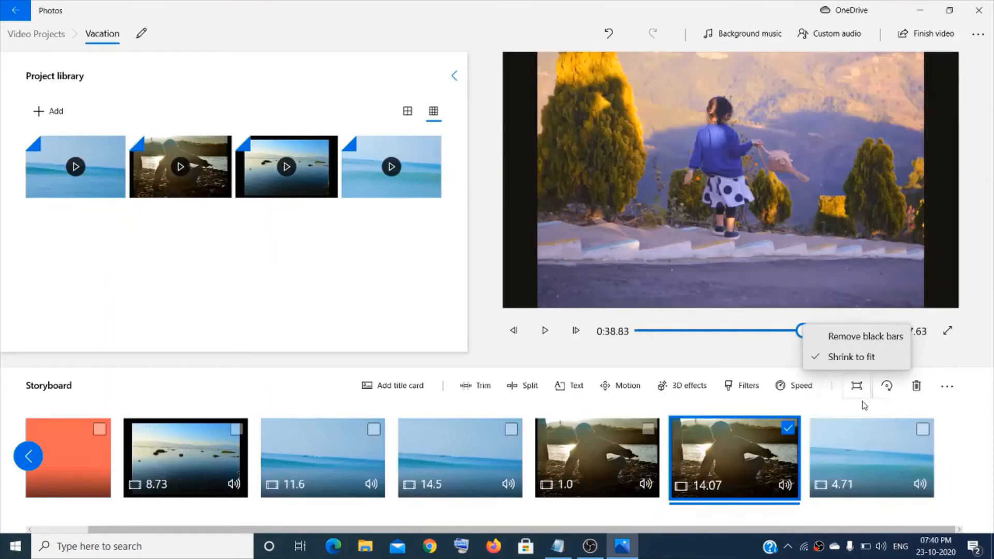
click(860, 407)
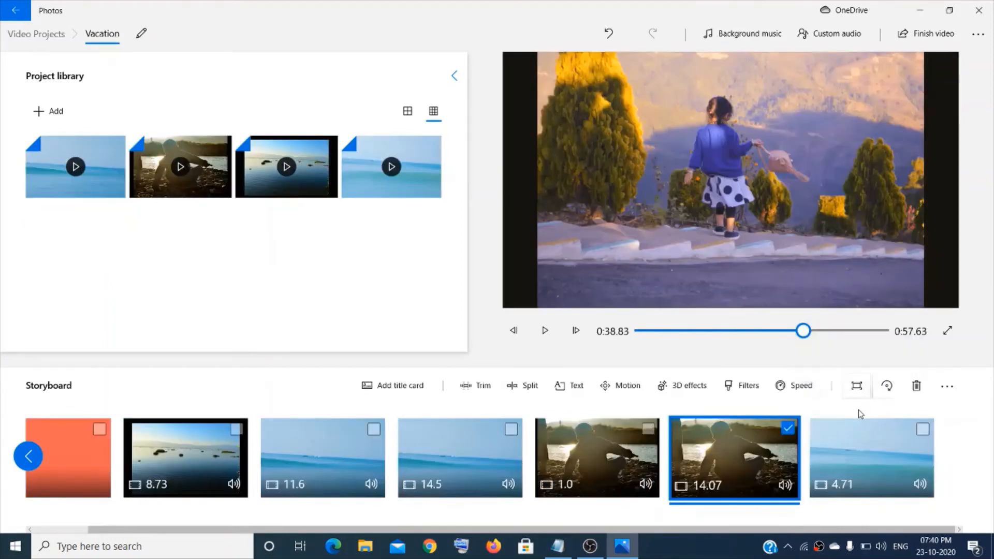
Rotate the Vacation project's 14.07-second clip through a full turn in four quarter-turn increments
click(887, 387)
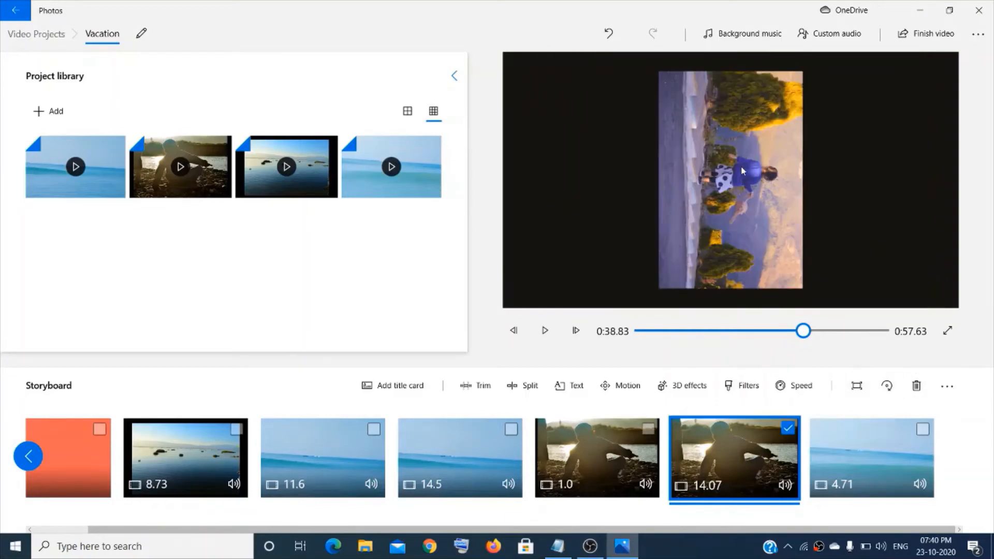
click(887, 387)
click(888, 387)
click(888, 387)
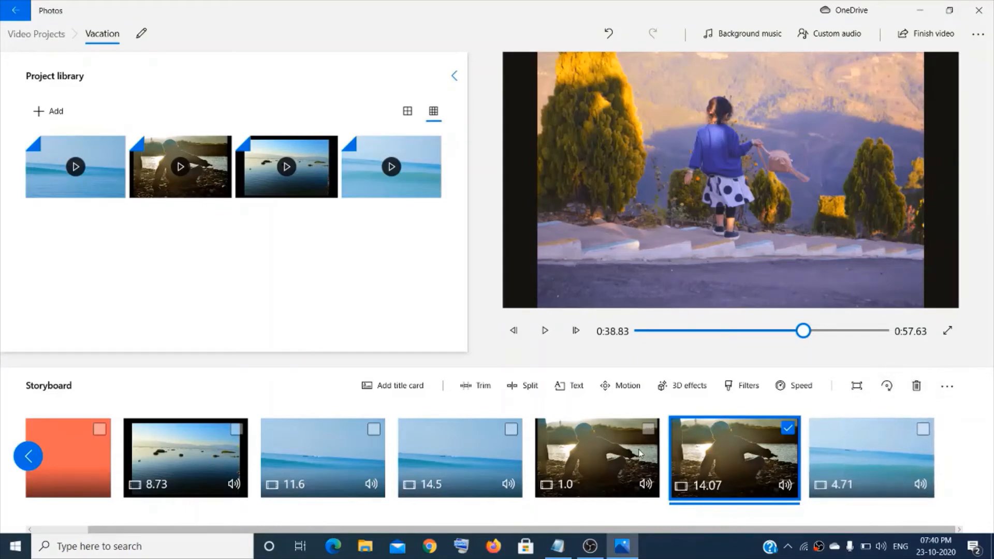
Examine the editing options available for the 1.0-second clip, and deselect the 14.07-second clip
right_click(620, 452)
click(780, 435)
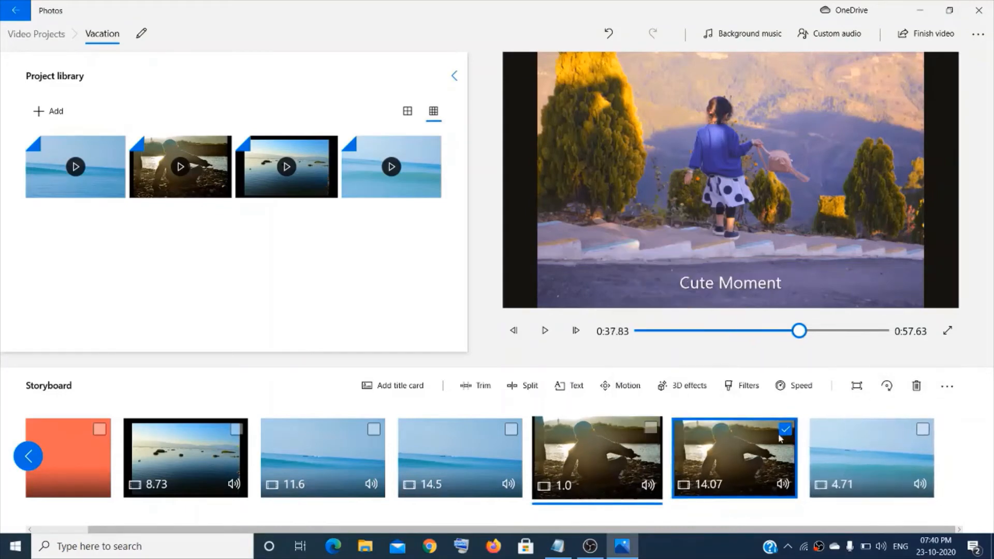
right_click(620, 453)
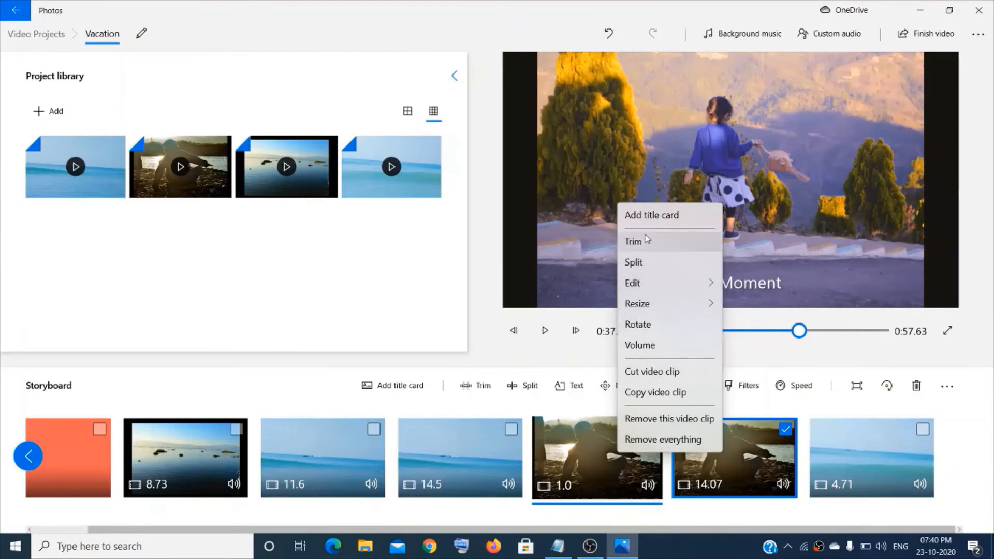
click(506, 354)
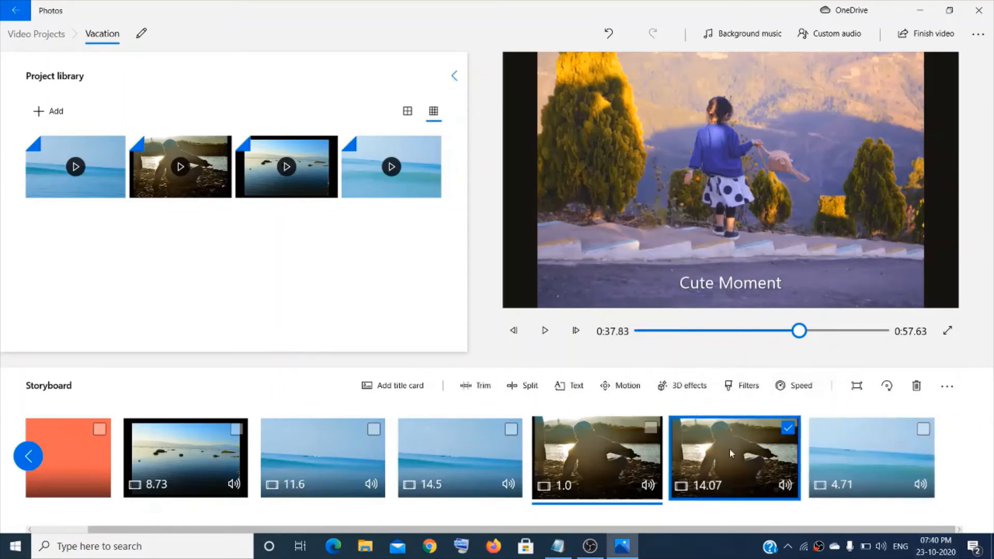
click(789, 431)
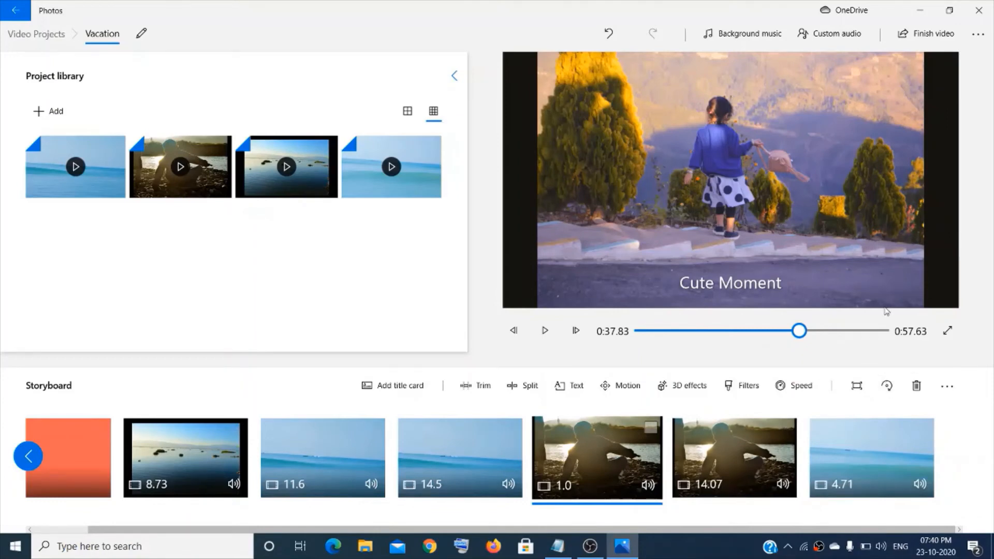
Examine the built-in background music tracks, and leave the selection without choosing one
click(753, 36)
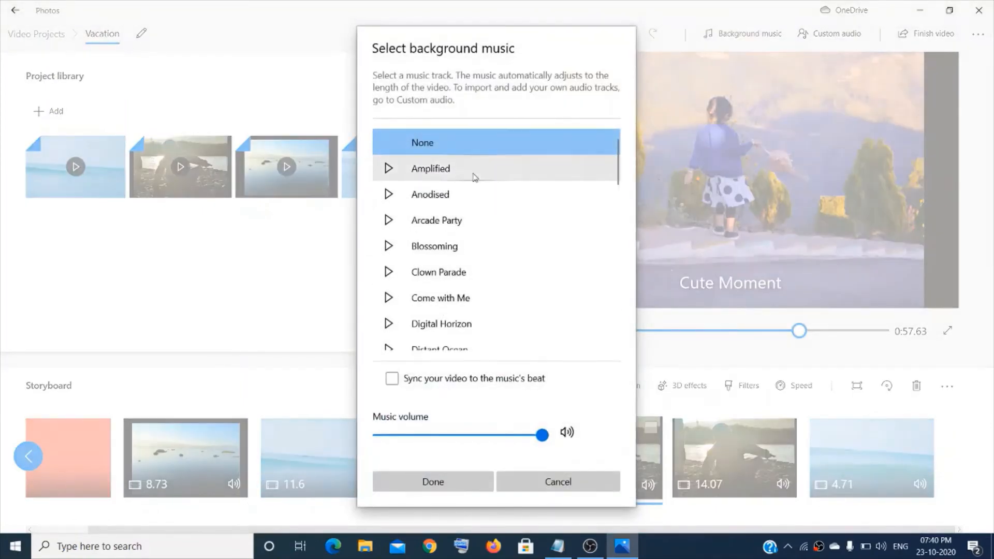
click(538, 481)
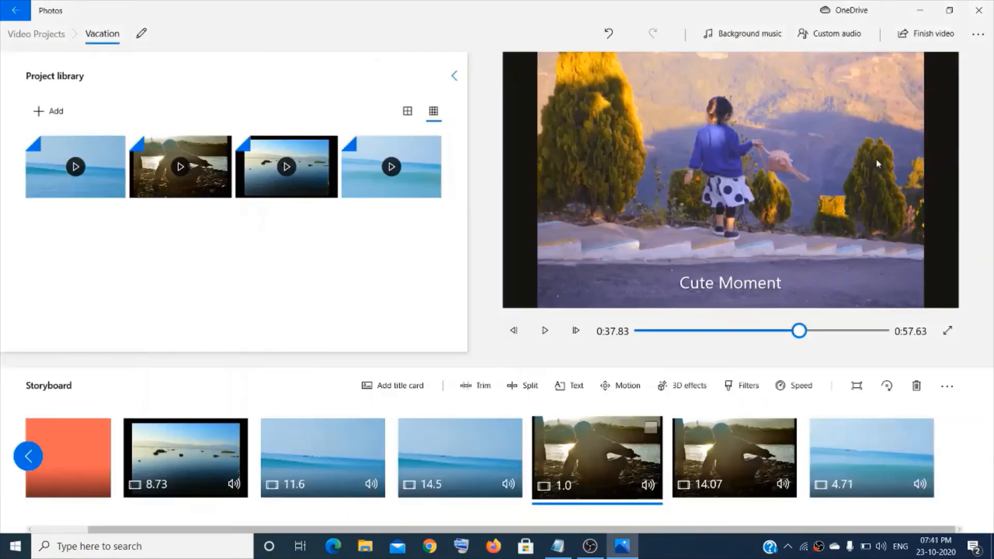
Add the MP3 file Nice To You - Vibe Tracks from the Downloads folder as custom audio
click(839, 40)
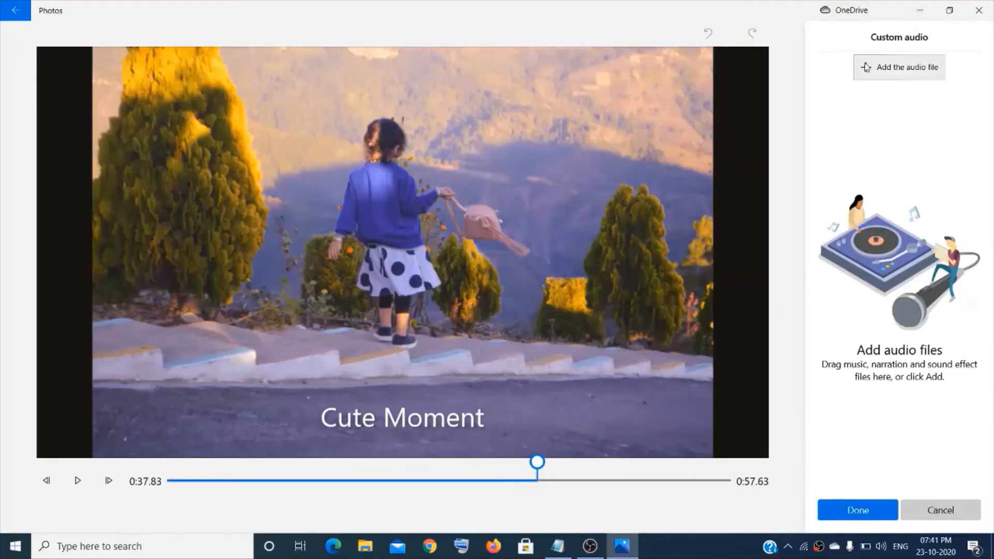
click(867, 72)
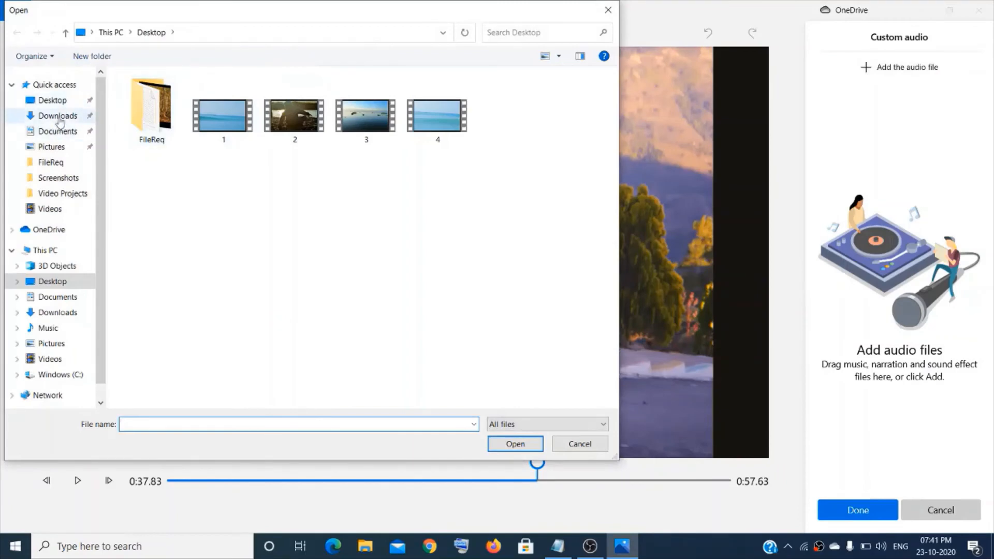
click(58, 115)
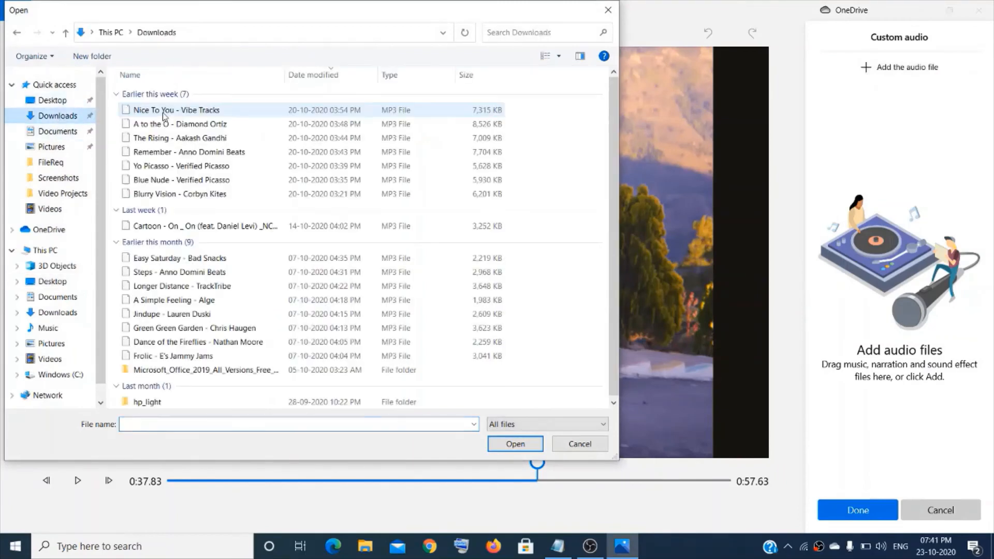
click(209, 111)
click(525, 448)
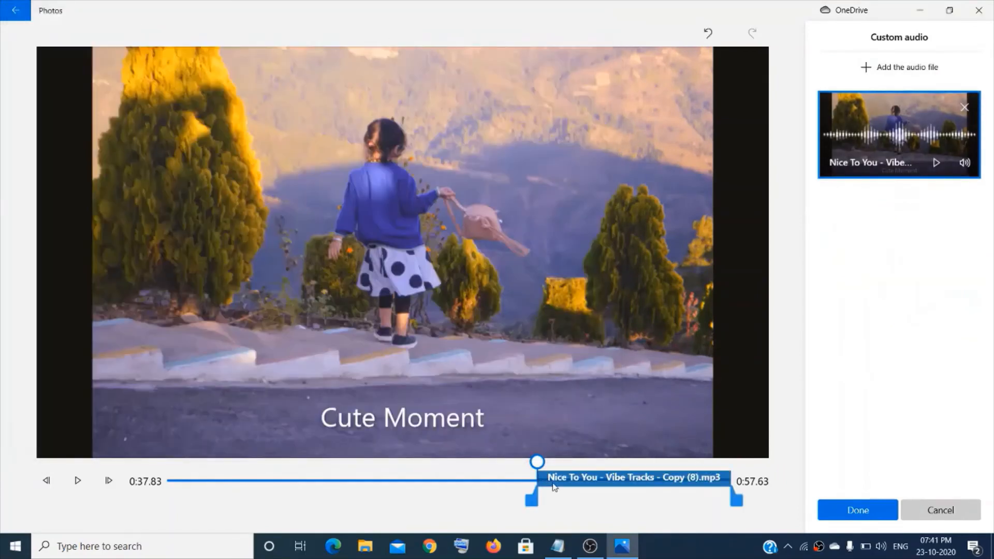
Extend the Nice To You audio track from the start to the end of the video, and apply the custom audio
drag(529, 499, 229, 484)
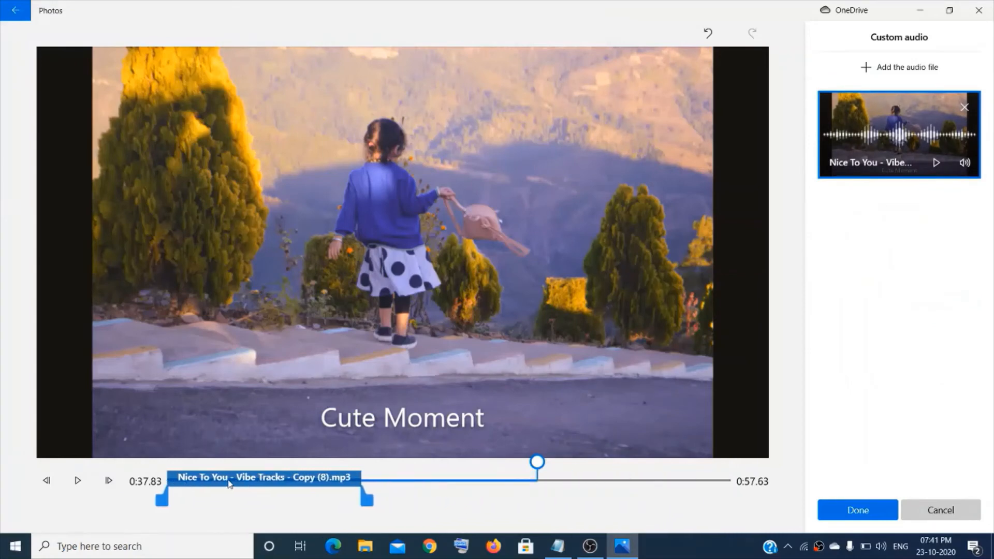
drag(366, 501, 772, 502)
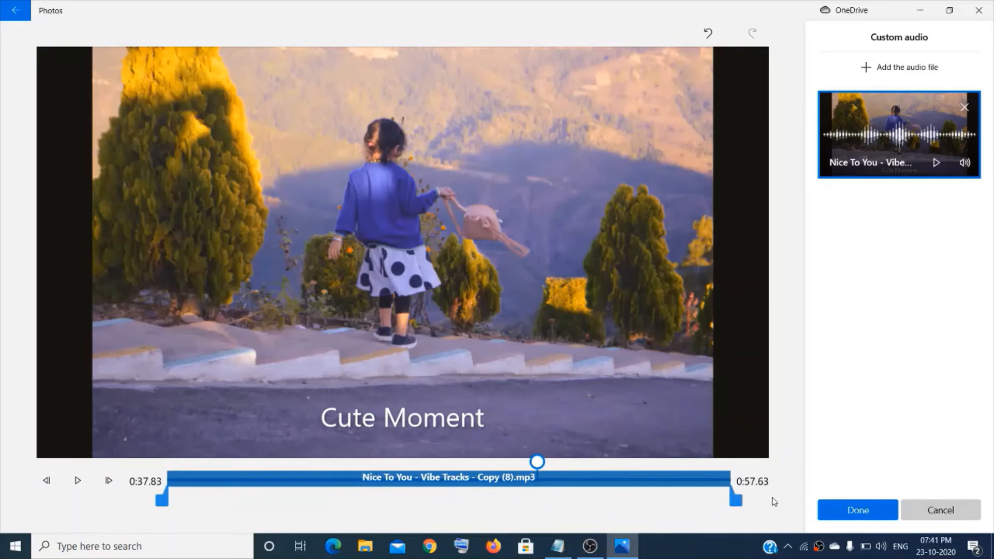
click(860, 511)
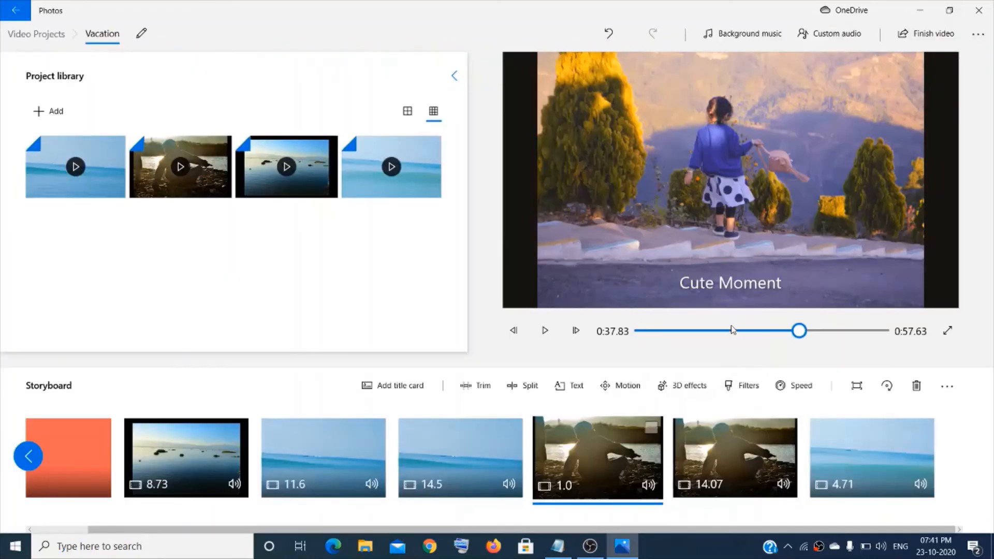
Play back the start of the Vacation video to check the added audio, and pause on the title card
drag(800, 331, 889, 337)
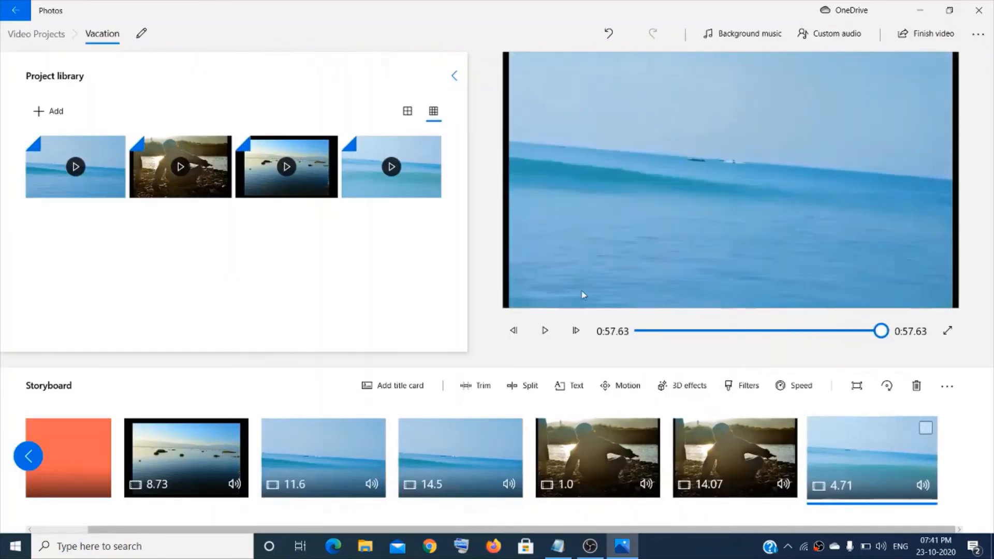
click(545, 332)
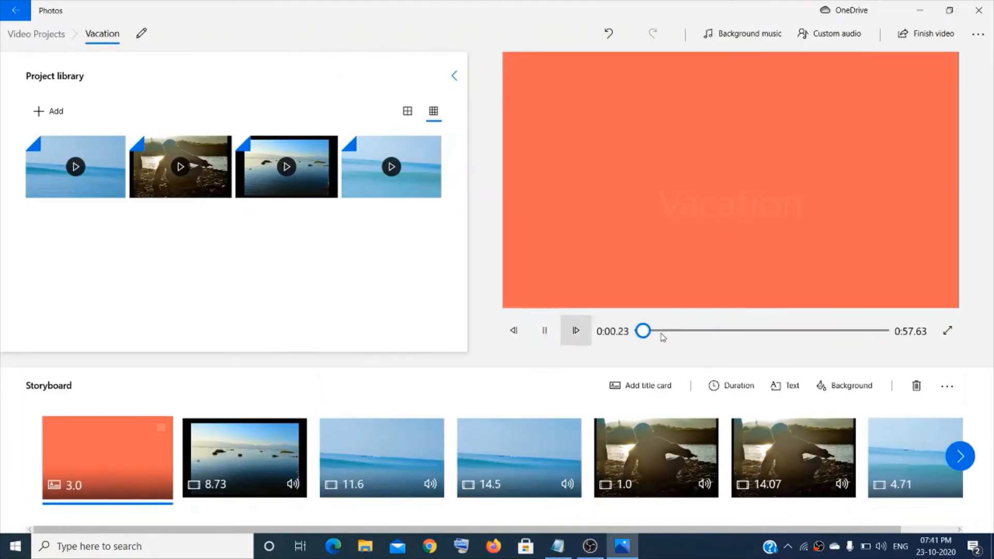
click(879, 332)
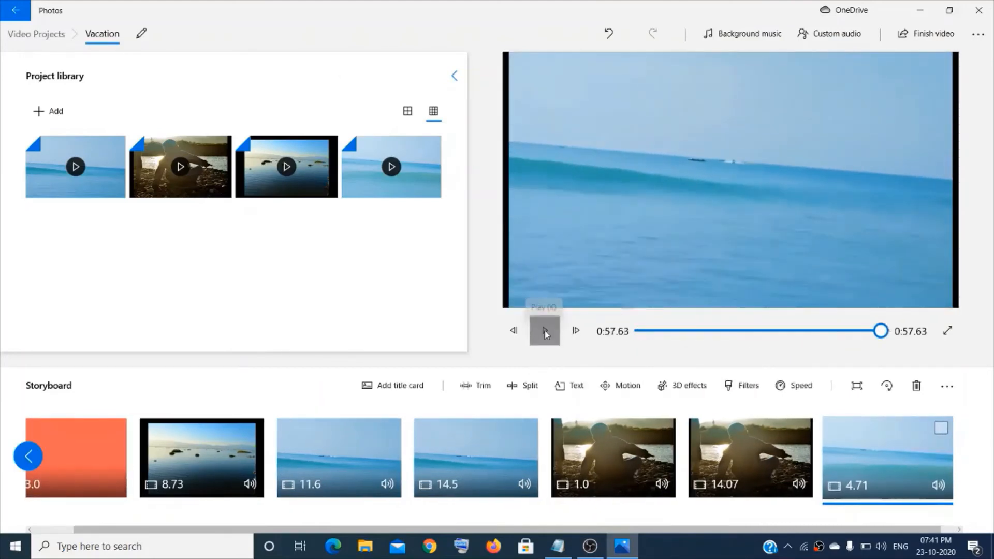
click(546, 334)
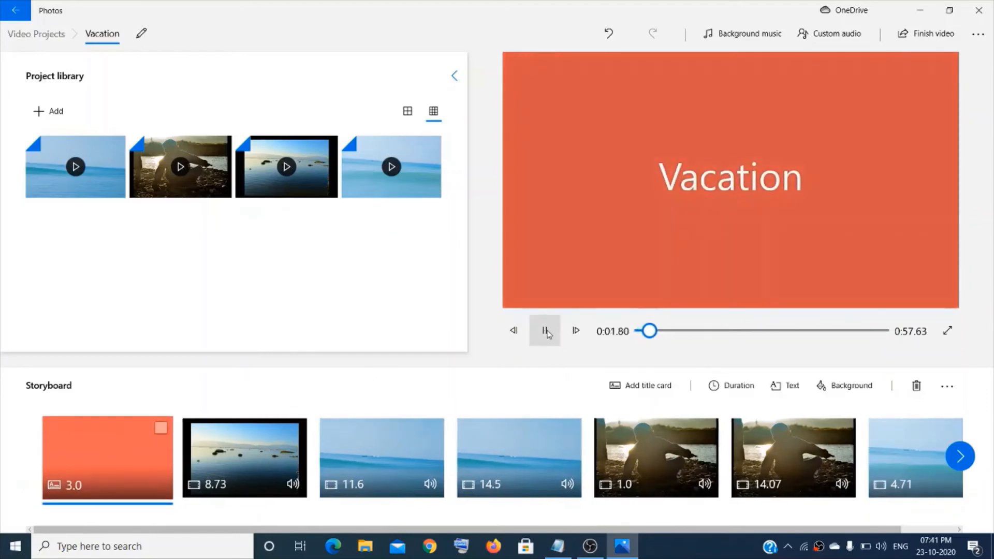
click(546, 333)
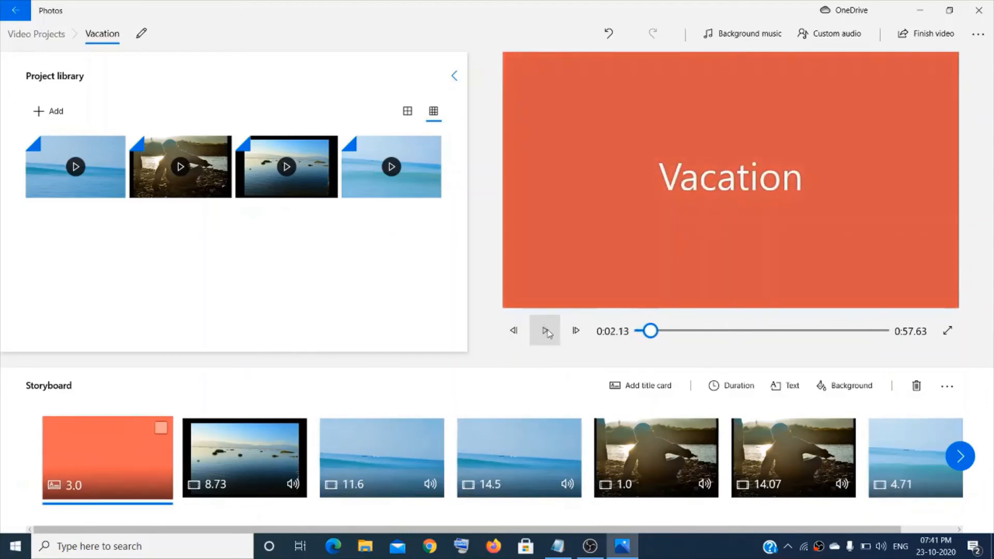
Select the title card and all the clips in the storyboard
click(161, 428)
click(296, 430)
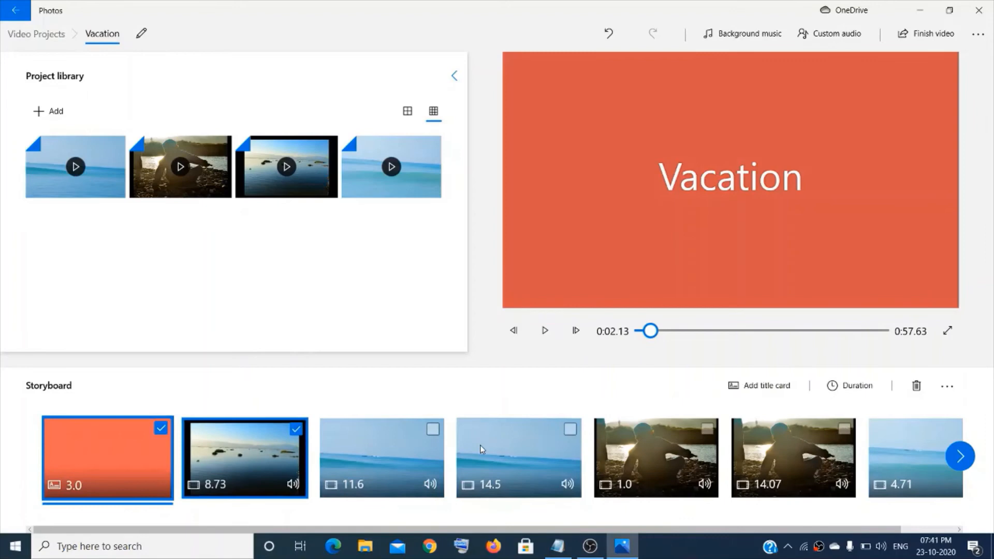
click(435, 429)
click(570, 429)
click(684, 435)
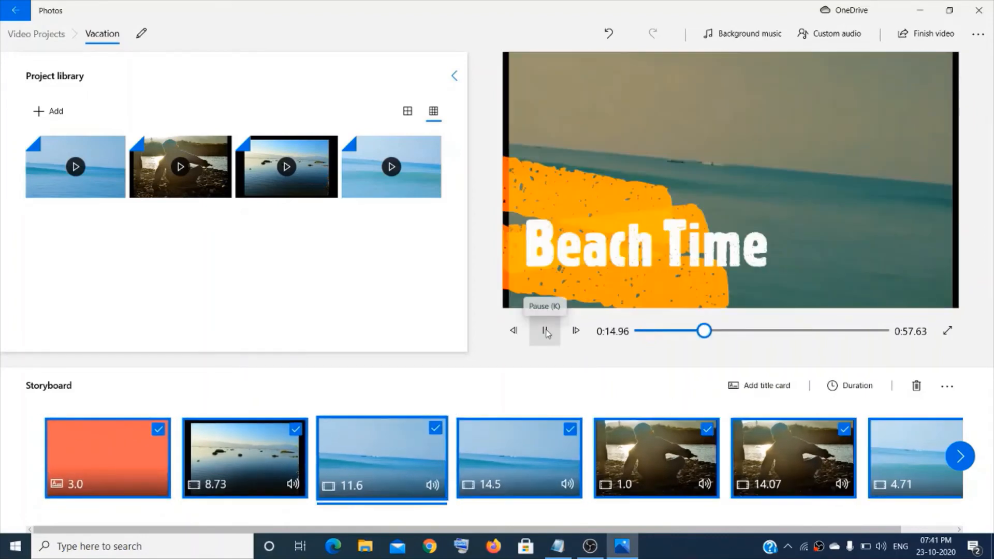
Pause the preview and export the finished video at High 1080p quality to the Desktop as Vacation
click(545, 331)
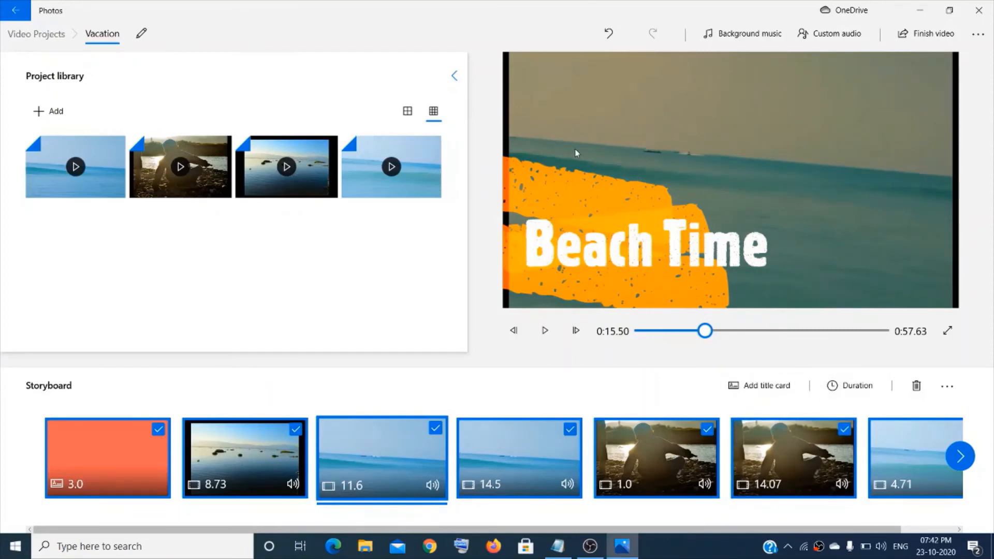
click(936, 33)
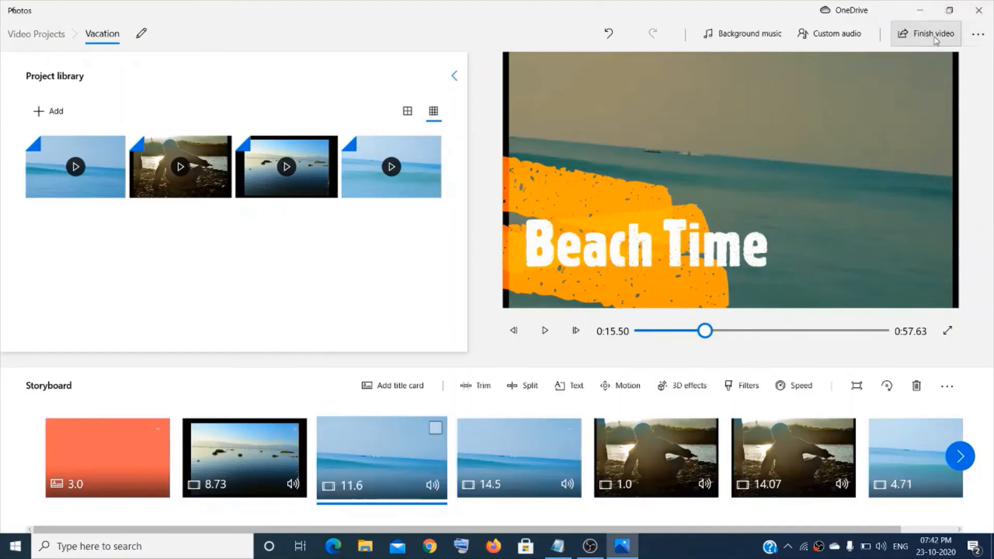
click(459, 257)
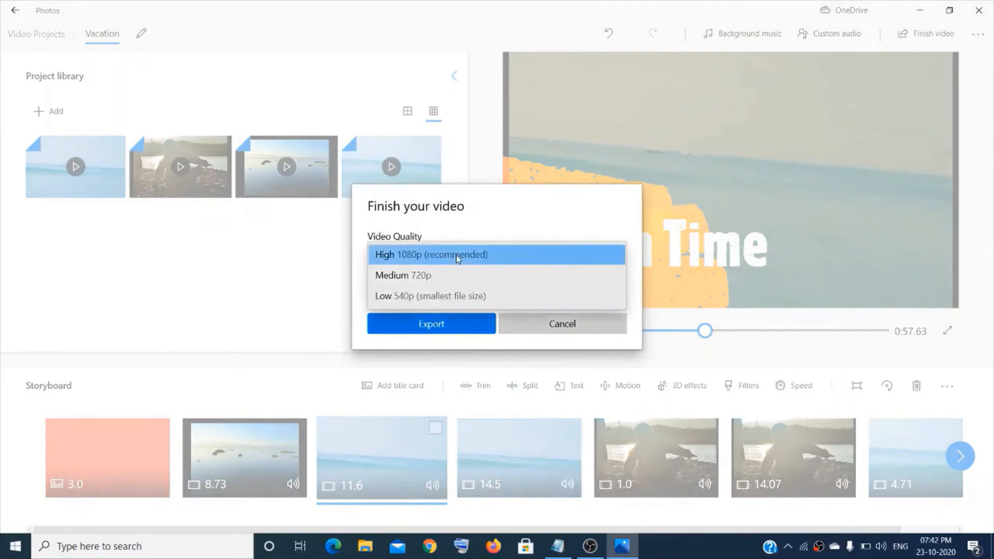
click(417, 298)
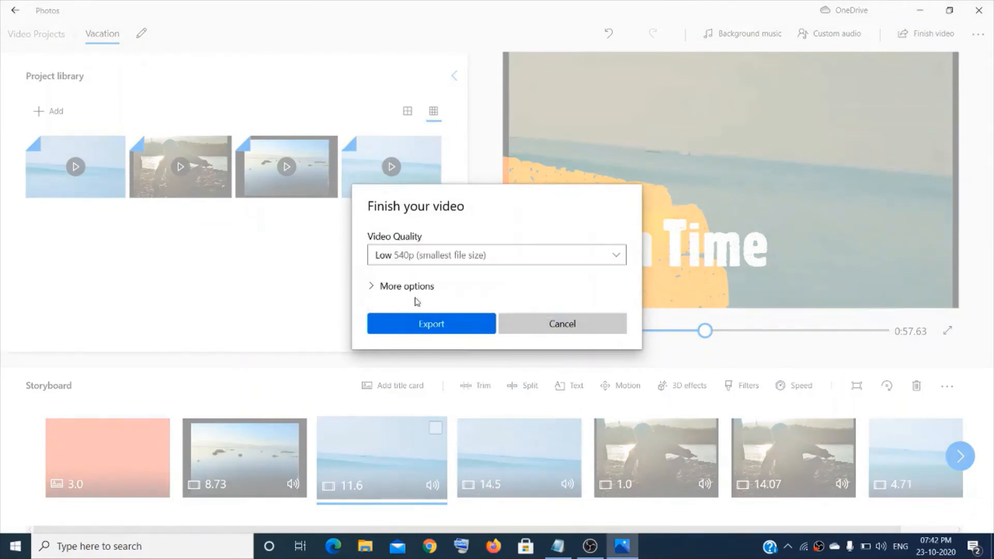
click(419, 258)
click(429, 214)
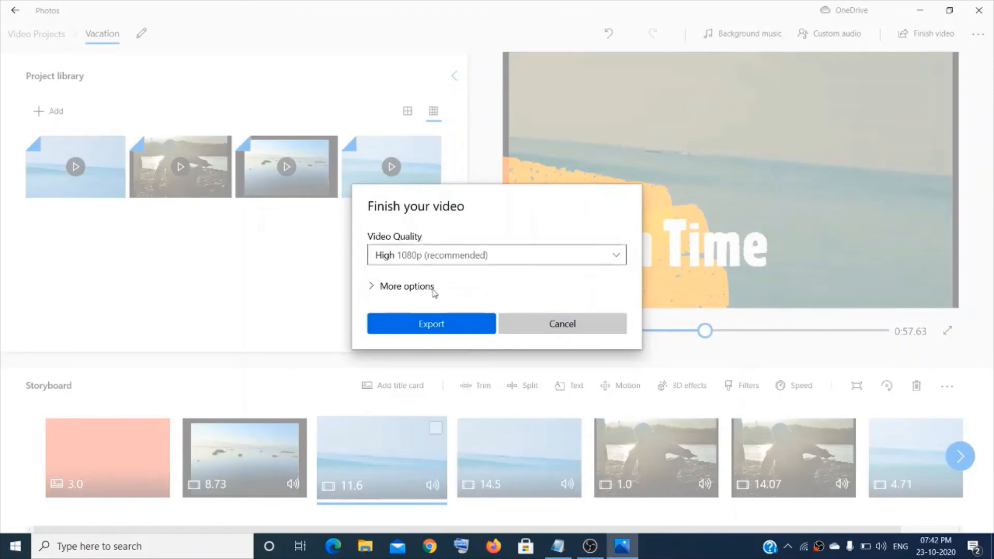
click(439, 331)
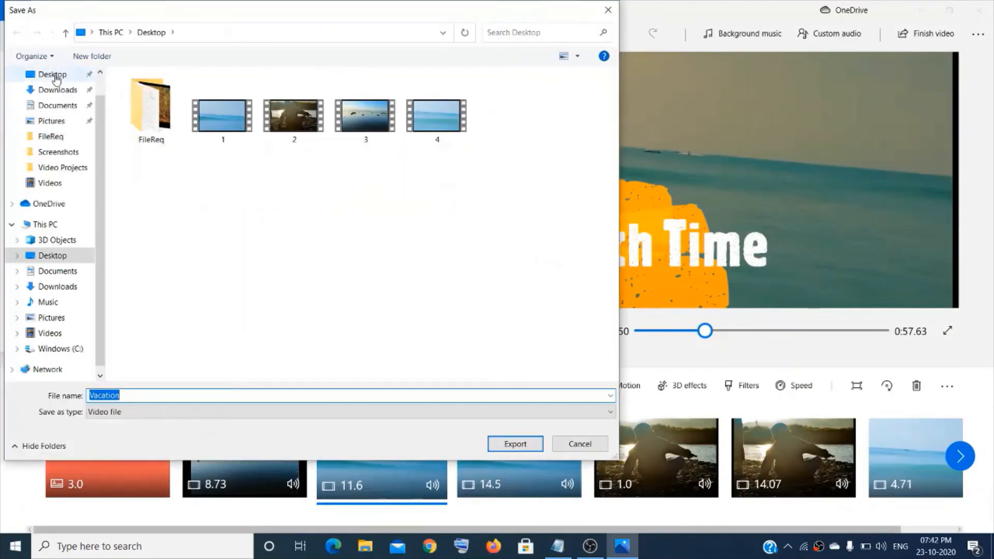
click(522, 446)
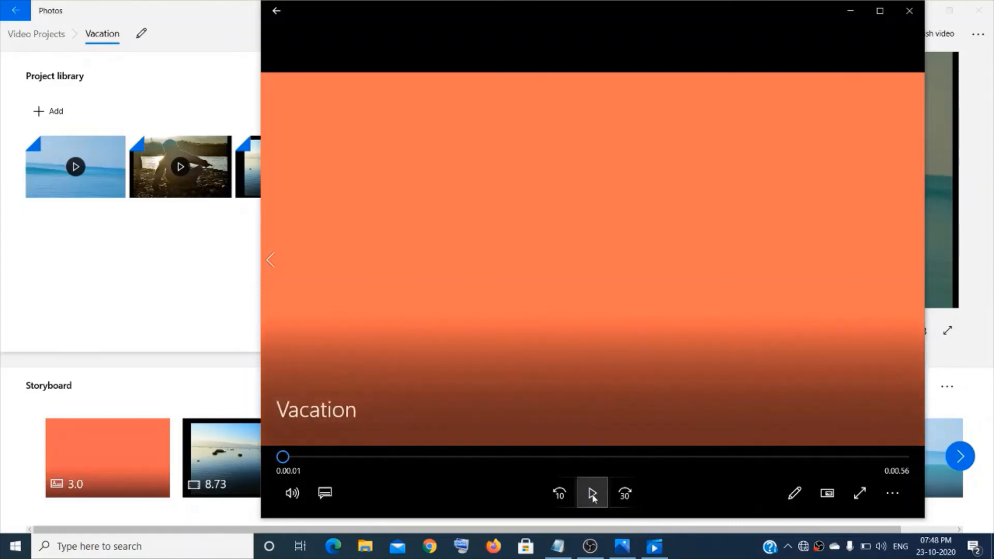
Play the exported Vacation video, skipping ahead through its scenes to the end to check it, and close the player
click(592, 496)
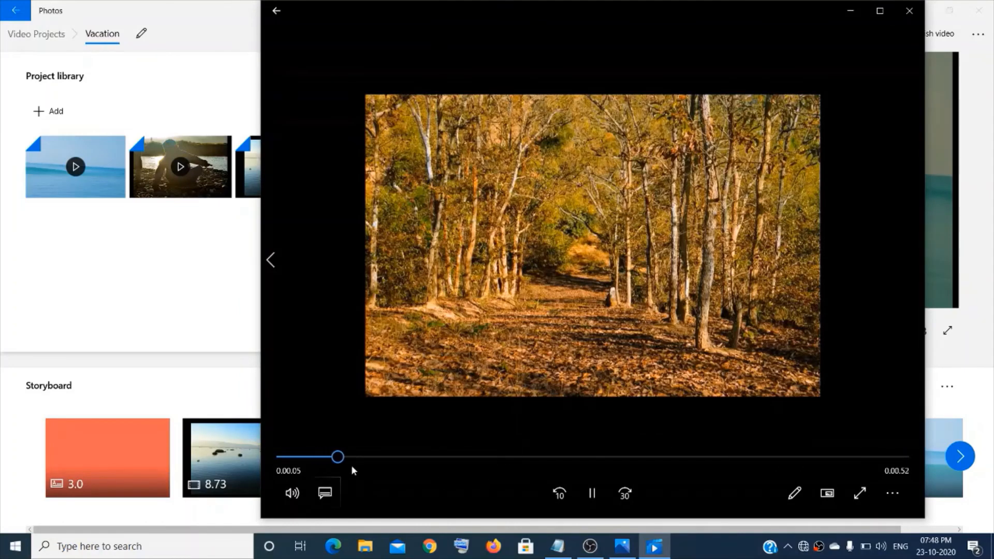
click(389, 458)
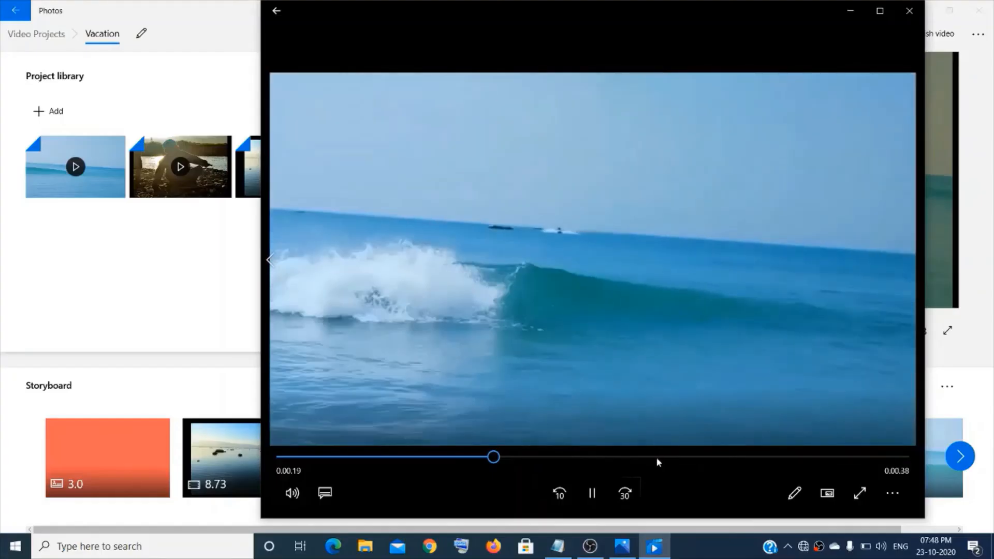
click(652, 458)
click(678, 457)
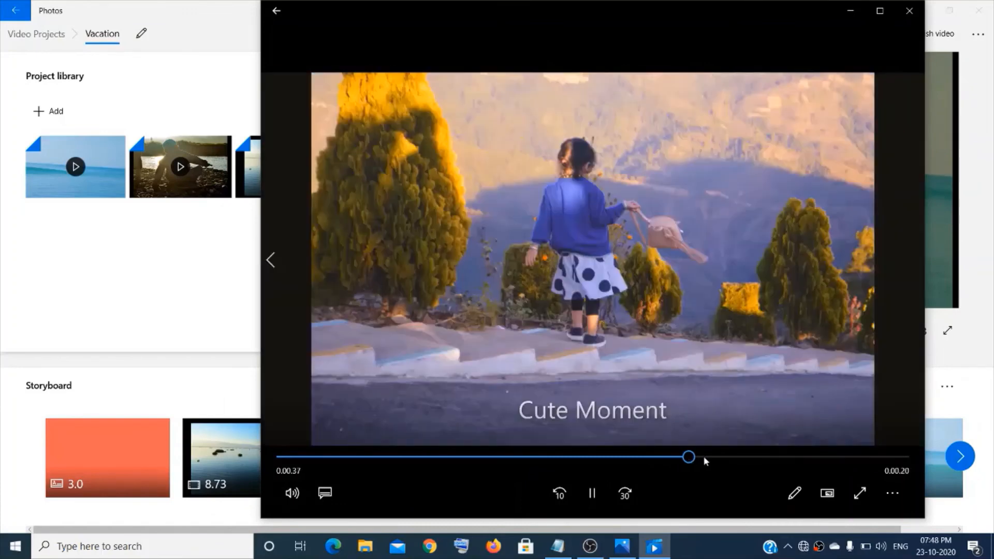
click(704, 458)
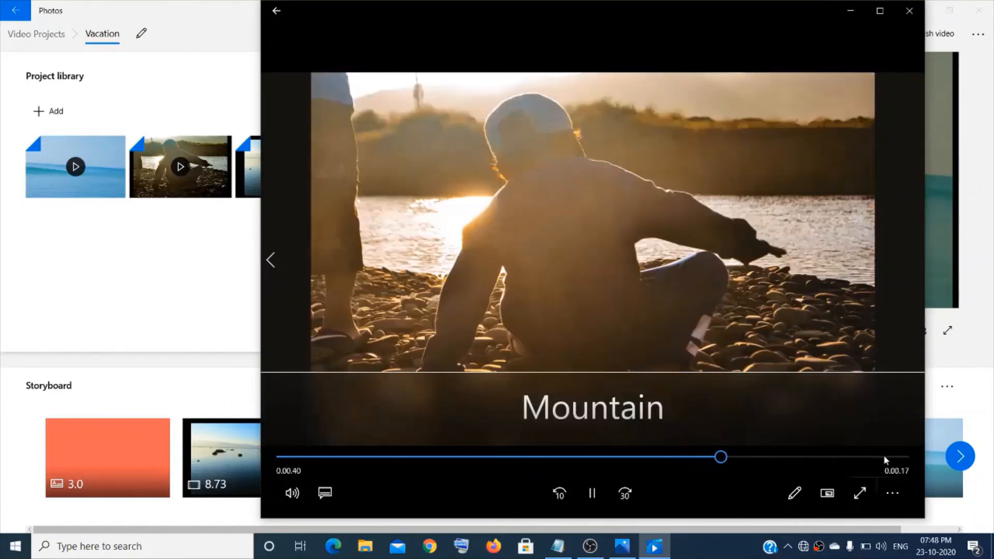
click(884, 457)
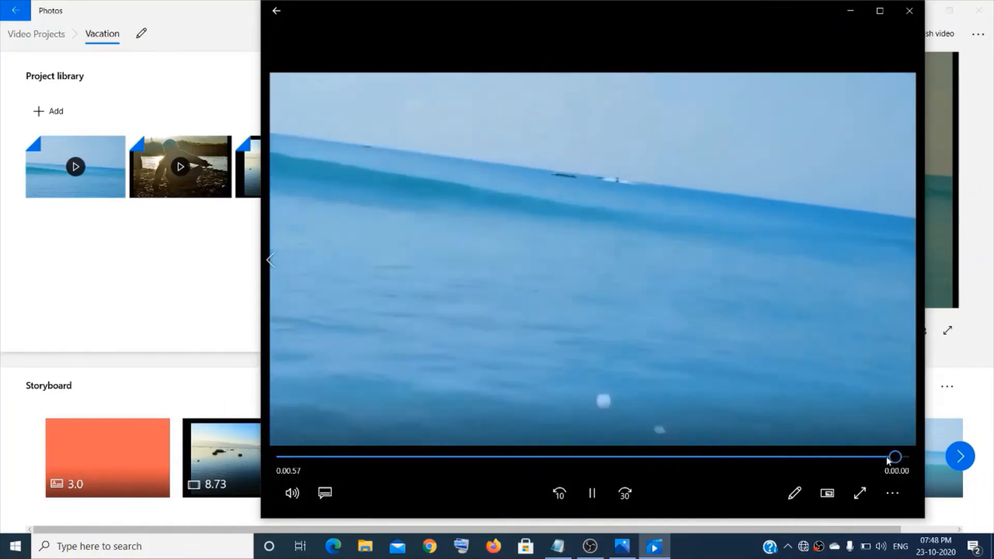
click(911, 11)
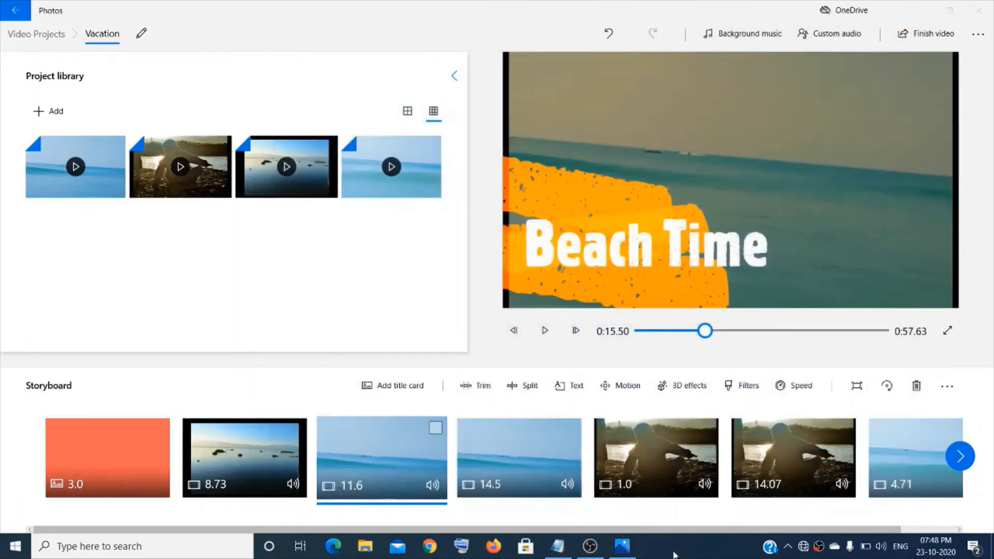